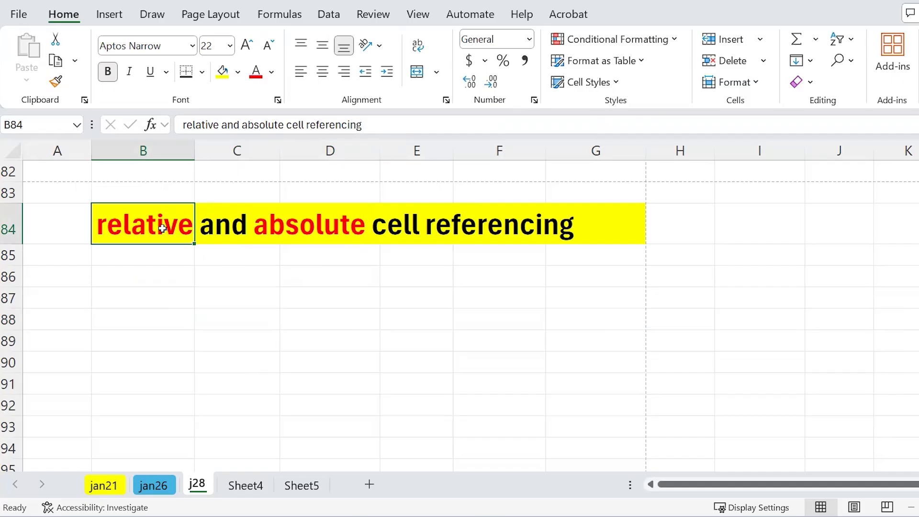
- Scroll the j28 sheet up from row 82 to bring the bill of materials table into view
scroll(163, 228, up, 6)
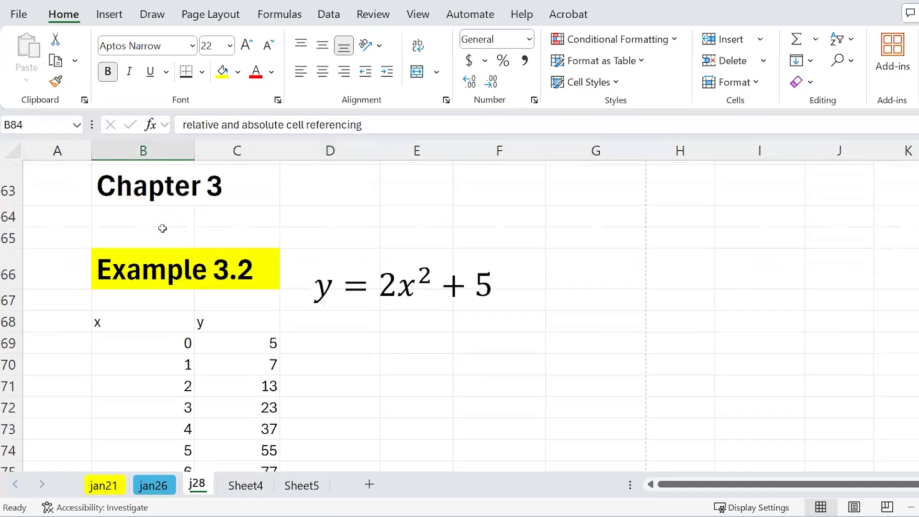
scroll(296, 412, up, 10)
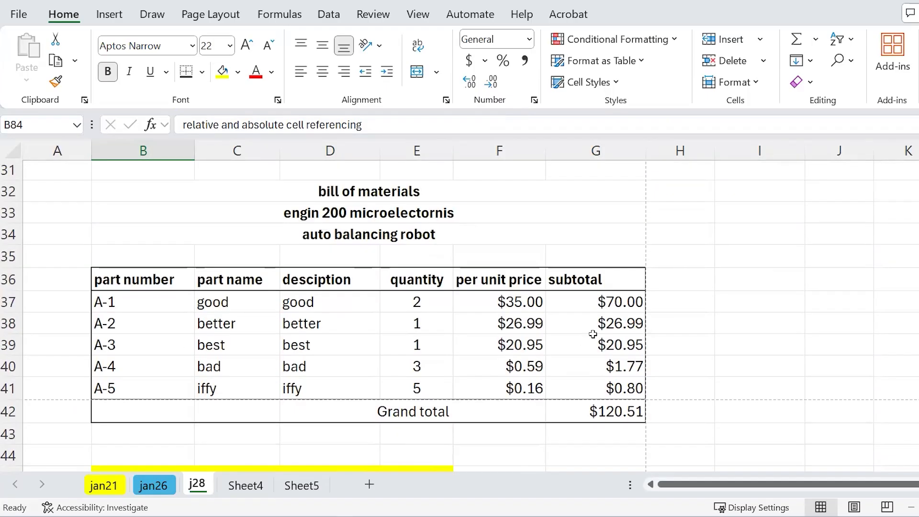
- Inspect G37's =E37*F37 references, leave the formula unchanged, and fill the cell yellow
click(602, 301)
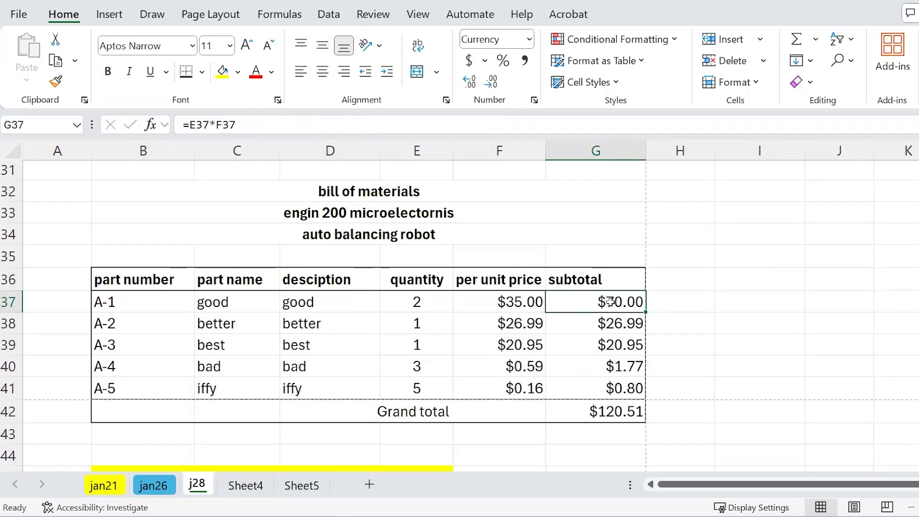
double_click(620, 302)
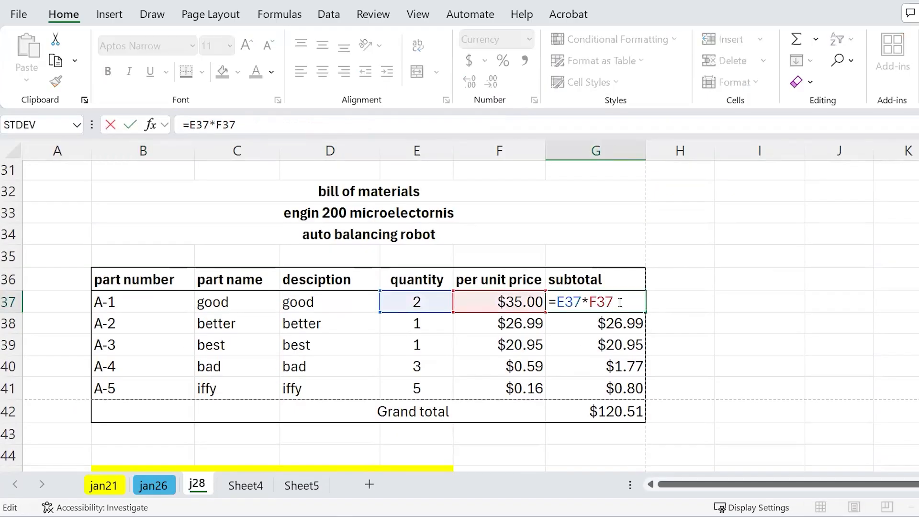
key(Escape)
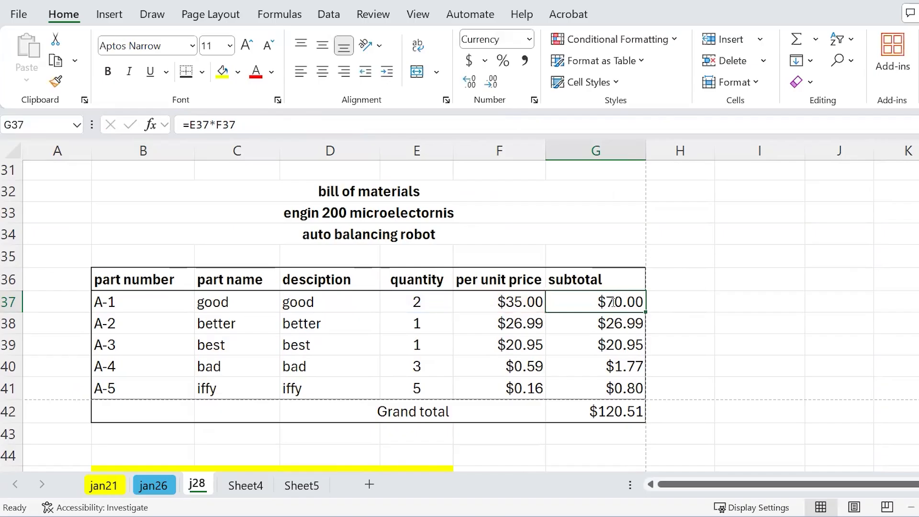
double_click(614, 302)
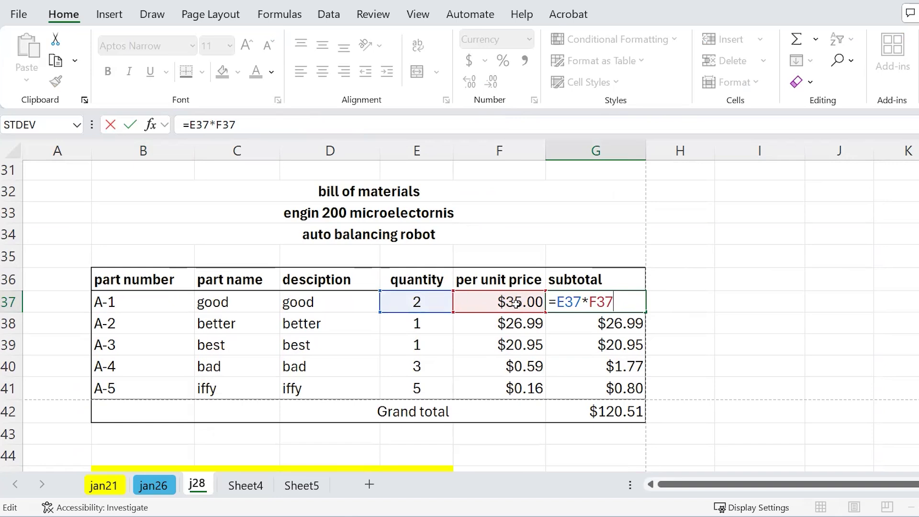
drag(556, 301, 581, 301)
click(613, 299)
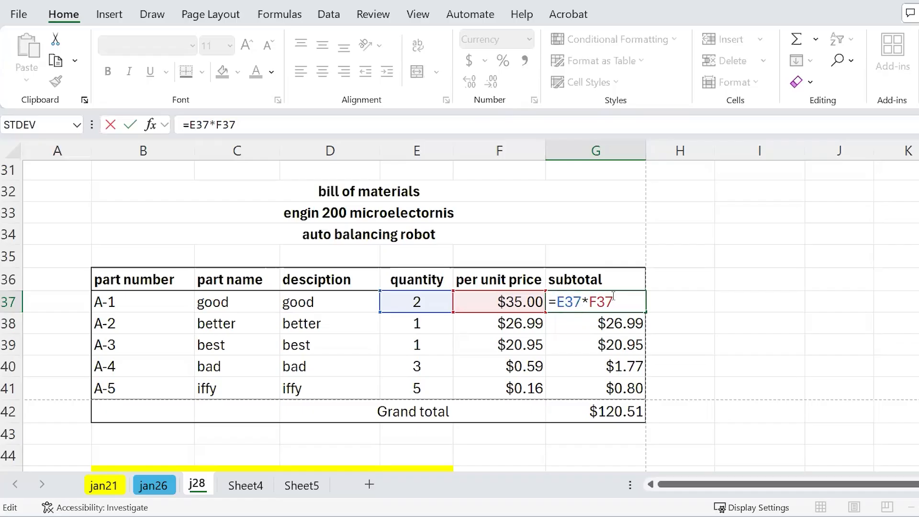
double_click(613, 299)
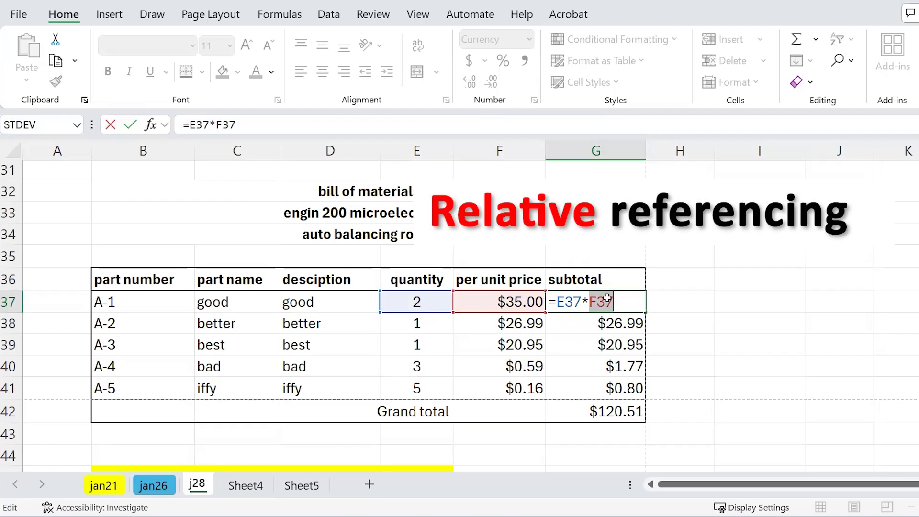
key(ctrl+Return)
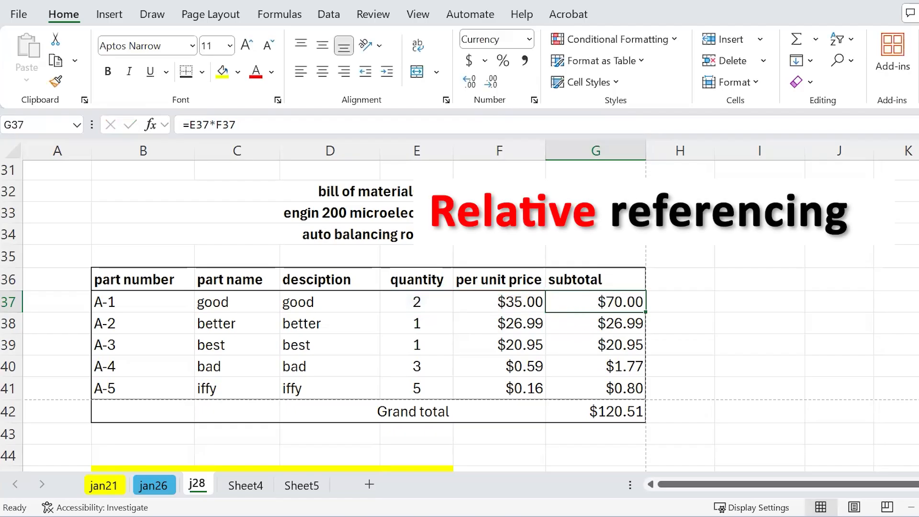
click(222, 72)
double_click(597, 301)
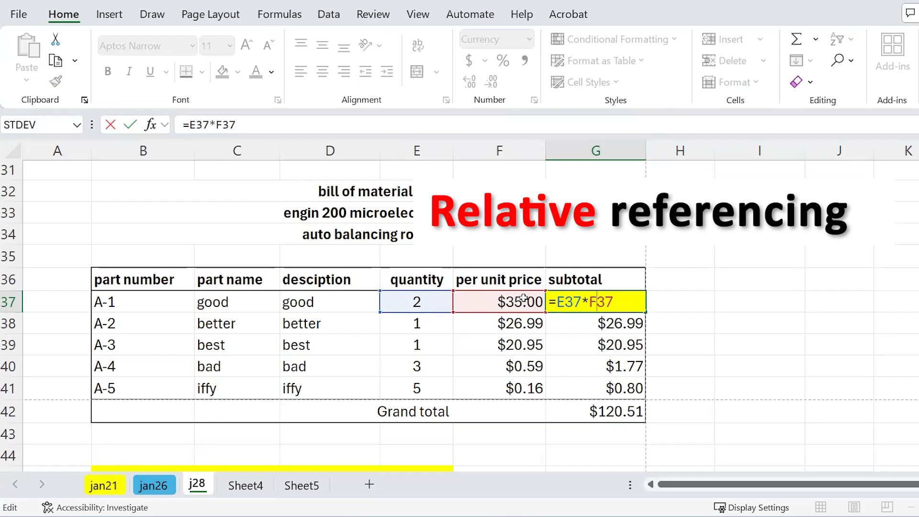
- Clear G38:G41 and paste G37's subtotal formula into G38, giving $26.99
key(ctrl+Return)
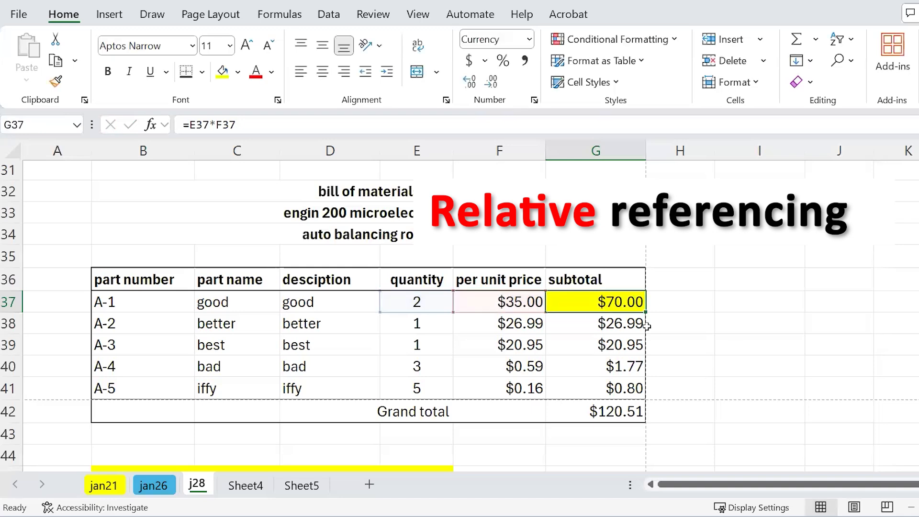
key(ctrl+c)
drag(621, 321, 615, 388)
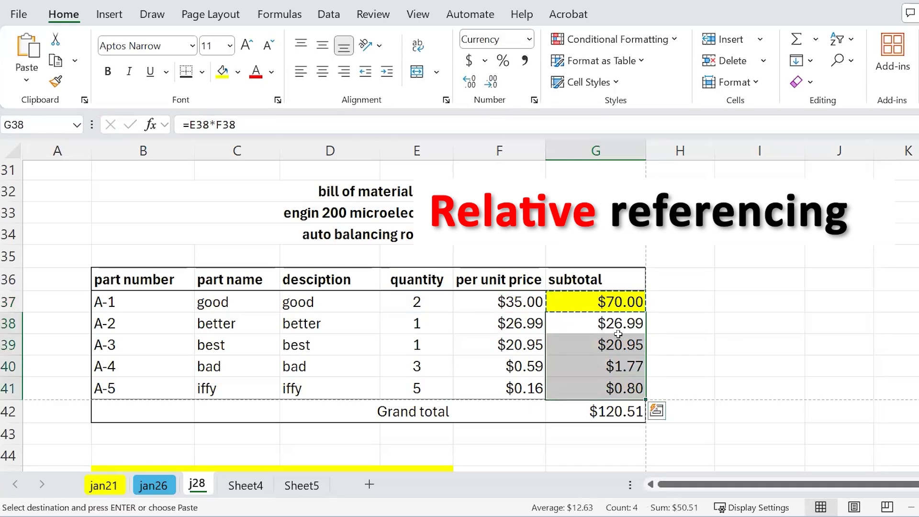
key(Delete)
click(614, 301)
key(ctrl+c)
click(614, 322)
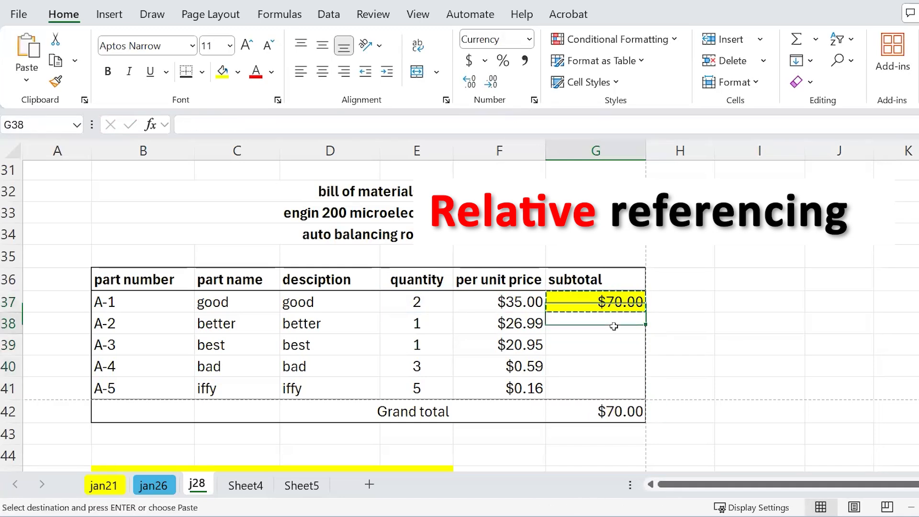
key(ctrl+v)
key(Escape)
- Compare G38's =E38*F38 with G37's formula, then paste G38 into J32, showing $0.00
double_click(614, 323)
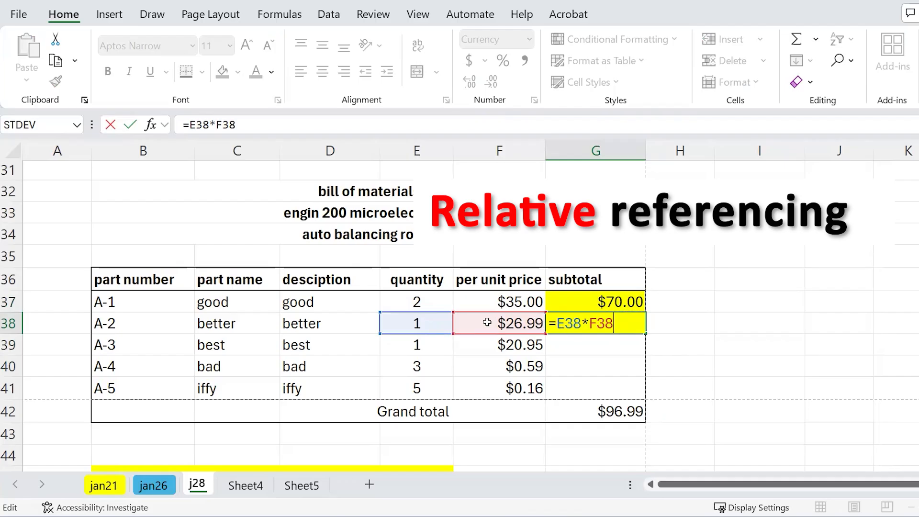
click(575, 302)
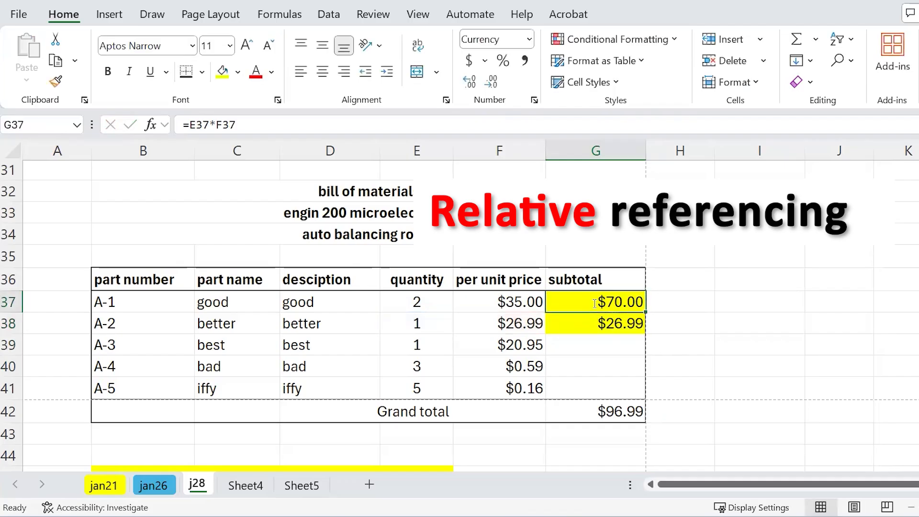
double_click(597, 301)
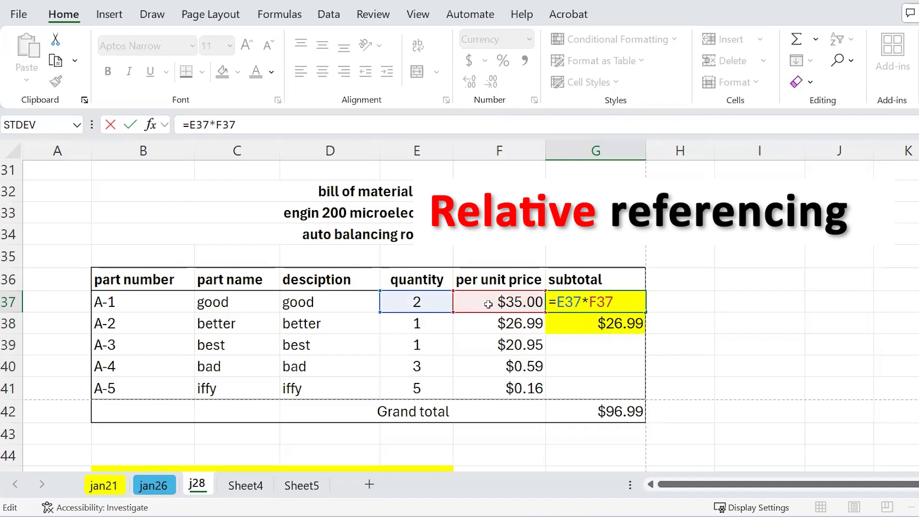
key(ctrl+Return)
double_click(590, 325)
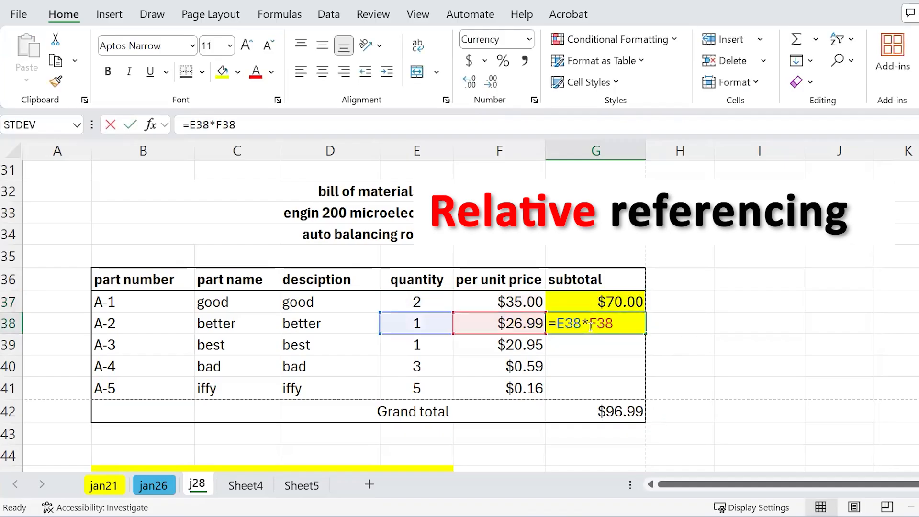
key(Escape)
double_click(607, 320)
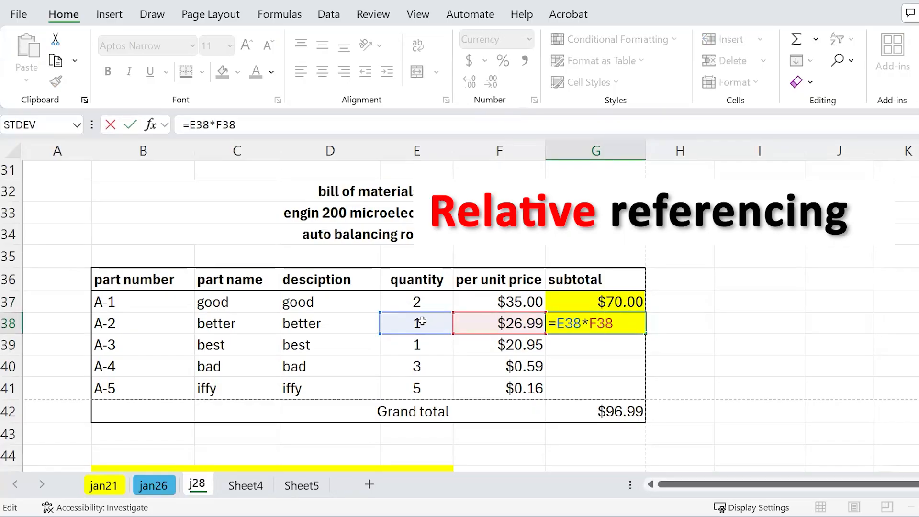
key(Escape)
key(ctrl+c)
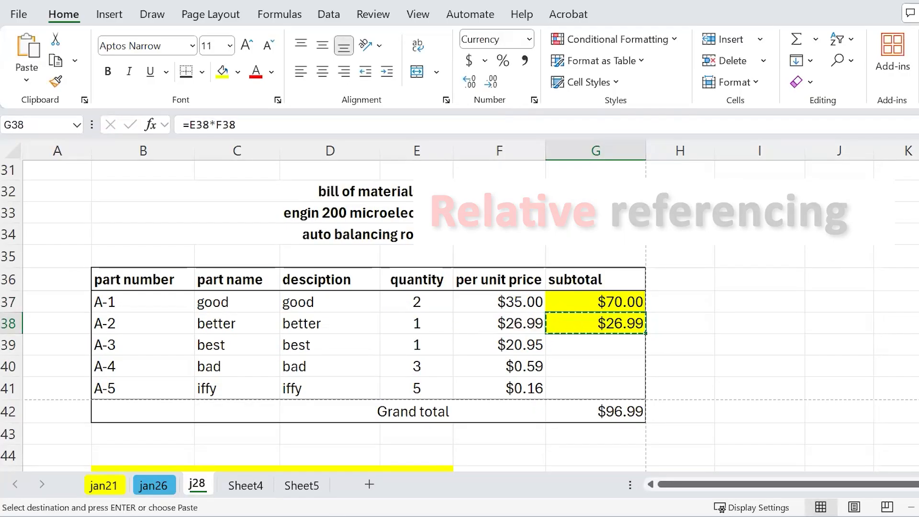
click(835, 189)
key(ctrl+v)
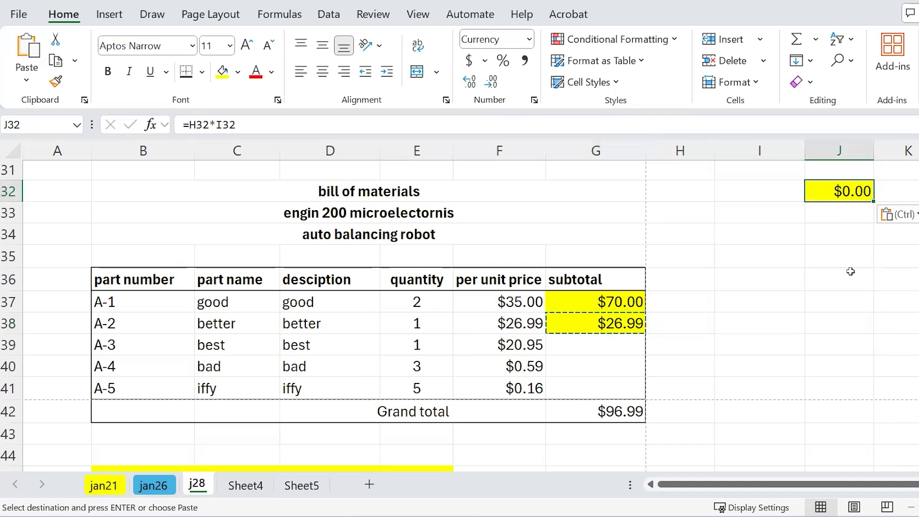
- Open J32's shifted =H32*I32 formula to check its references
double_click(859, 191)
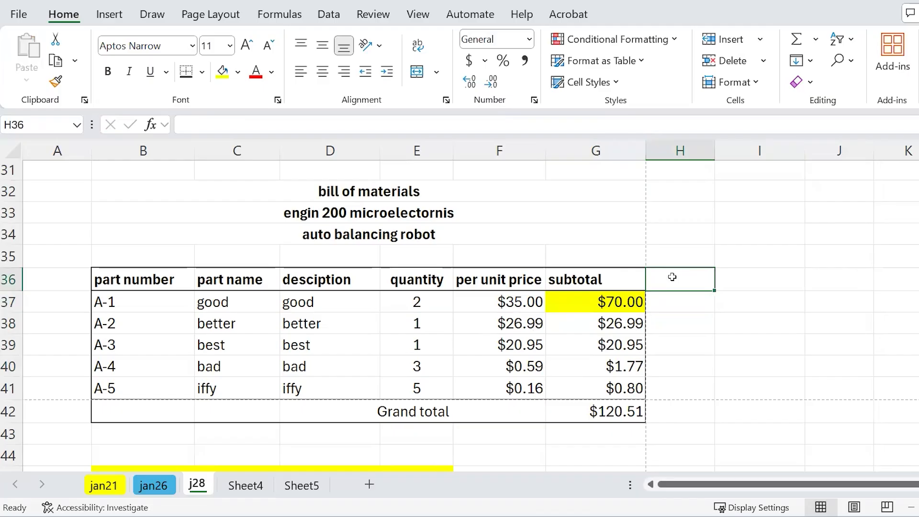
- Enter the 8% tax rate in G35, beside the tax rate label in F35
key(Up)
key(Left)
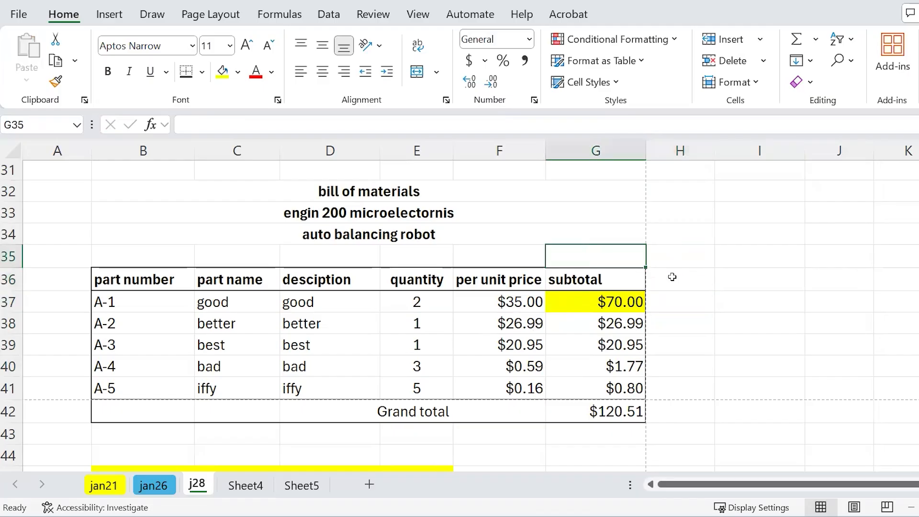
key(Left)
key(Up)
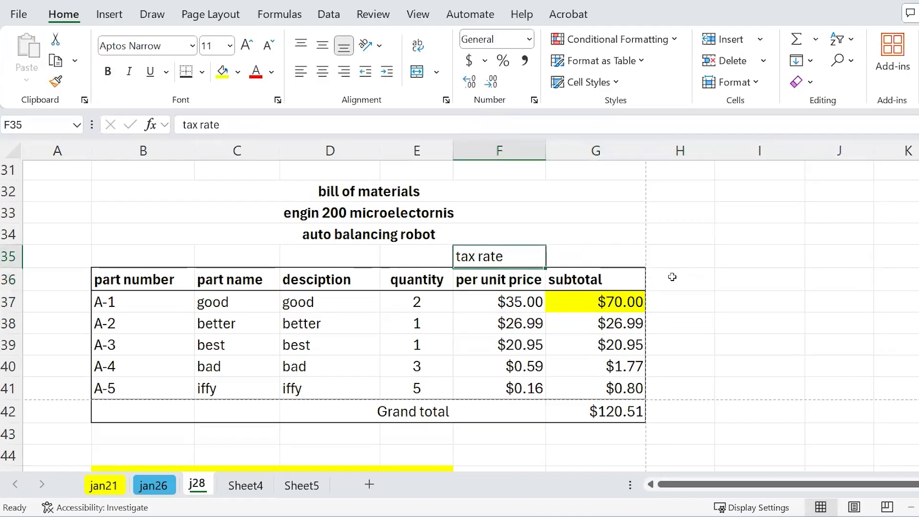
key(Right)
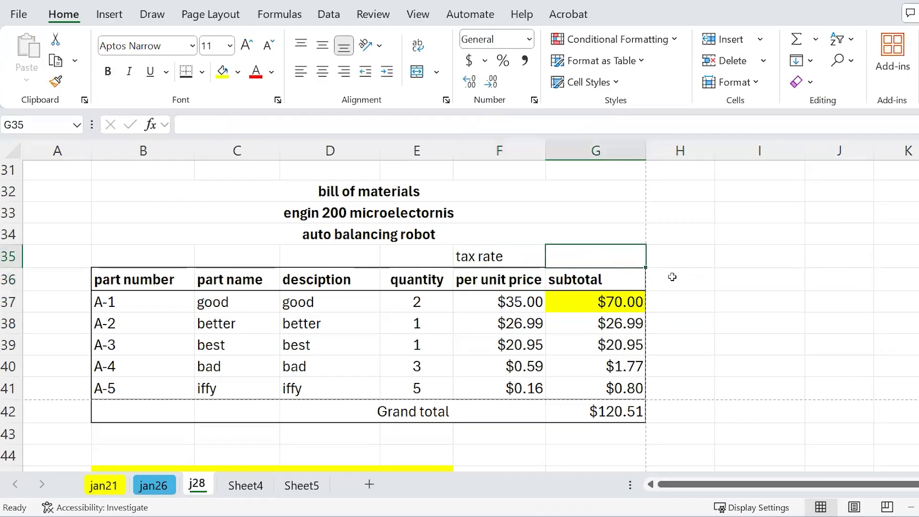
text(8)
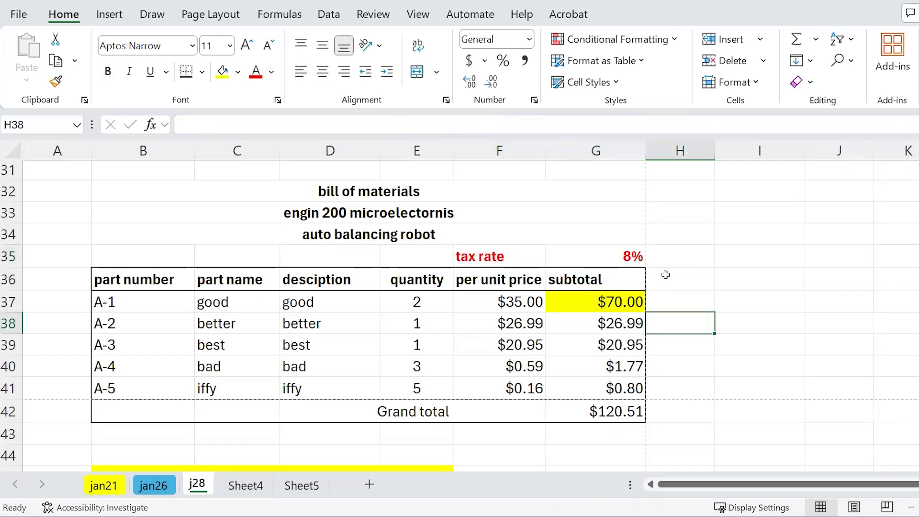
- Add the column header 'subtotal considering tax' in H36
click(666, 274)
text(subt)
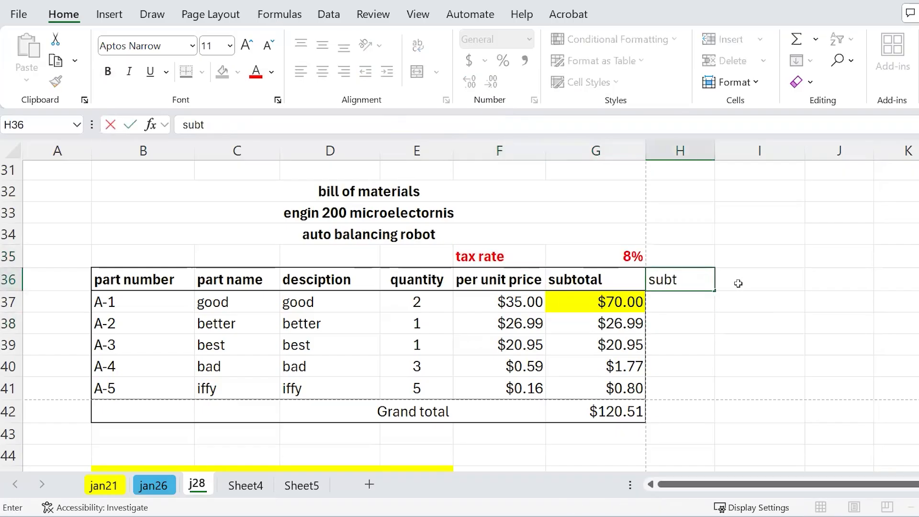
text(otlal considering tax)
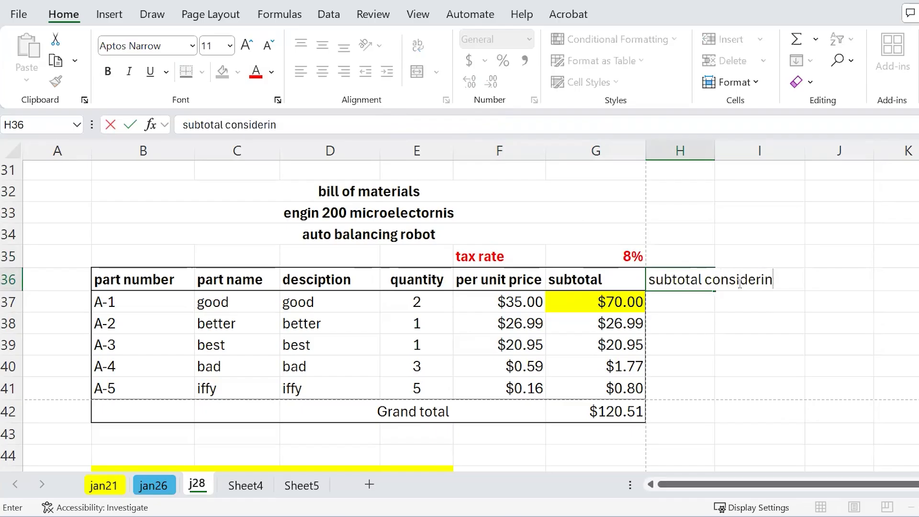
key(Return)
key(Up)
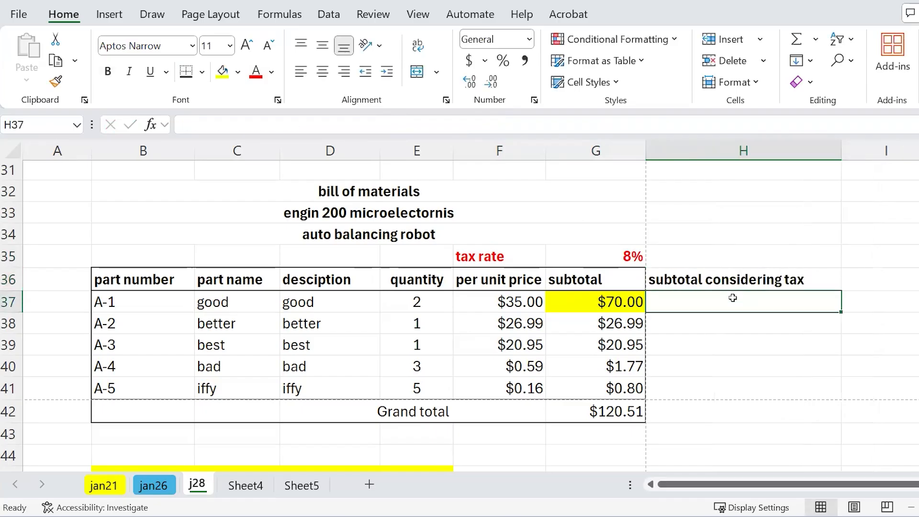
- Build the tax-inclusive formula =G37+G37*G35 in H37
text(=)
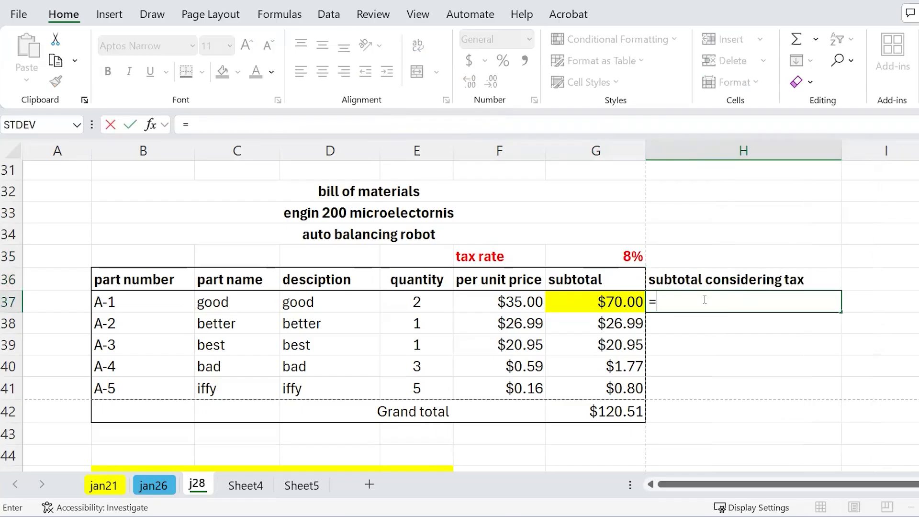
click(615, 301)
text(+)
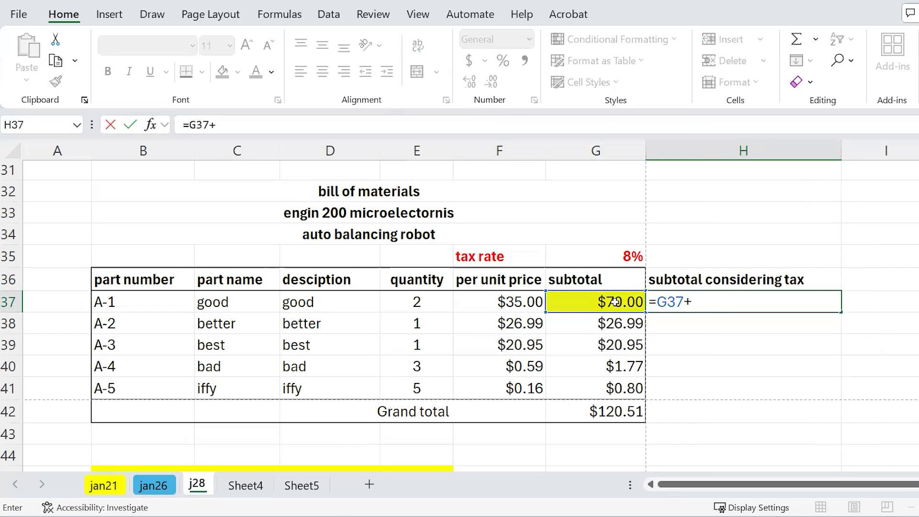
click(618, 301)
text(*)
click(620, 257)
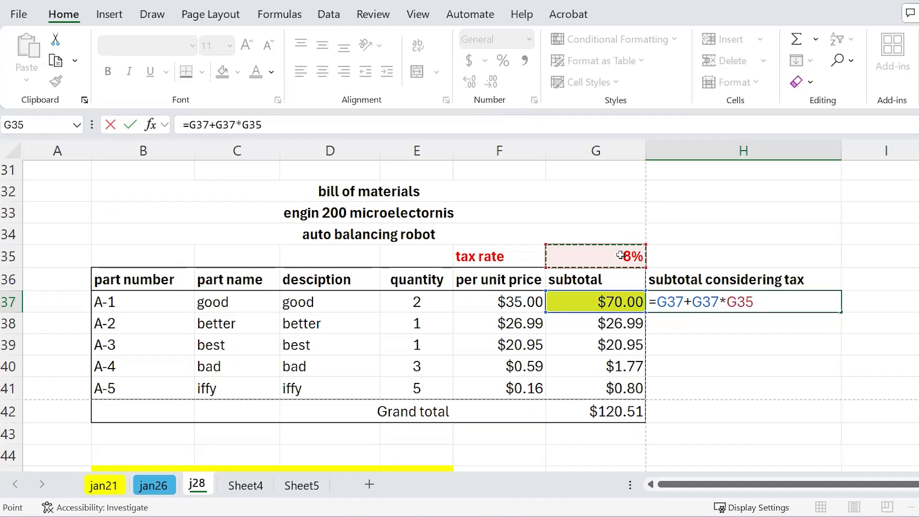
- Copy H37's tax formula into H38 through H41, undoing a stray paste into H42
key(ctrl+Return)
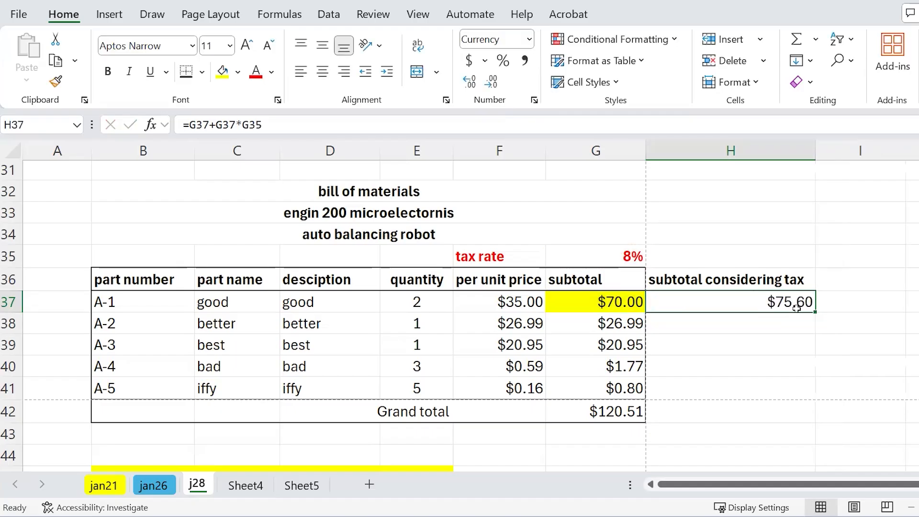
key(ctrl+c)
click(793, 328)
key(ctrl+v)
click(789, 349)
key(ctrl+v)
click(789, 369)
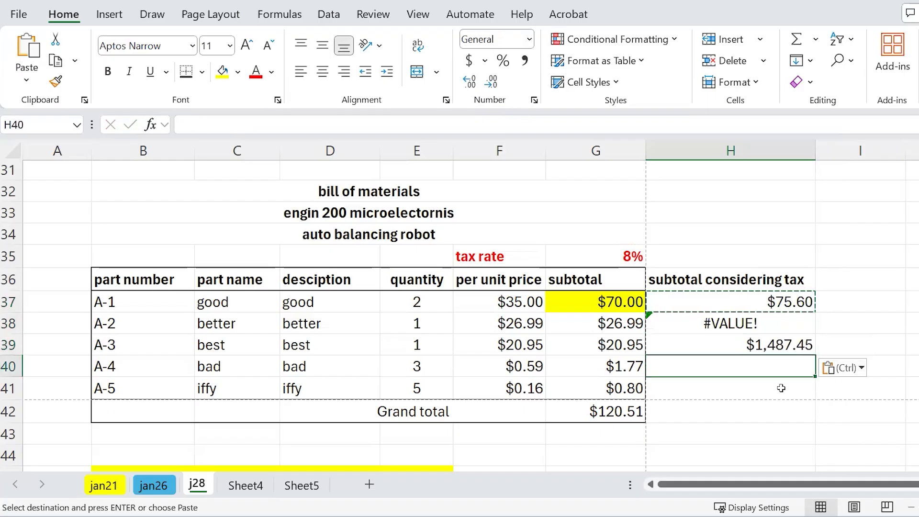
key(ctrl+v)
click(785, 390)
key(ctrl+v)
click(782, 404)
key(ctrl+v)
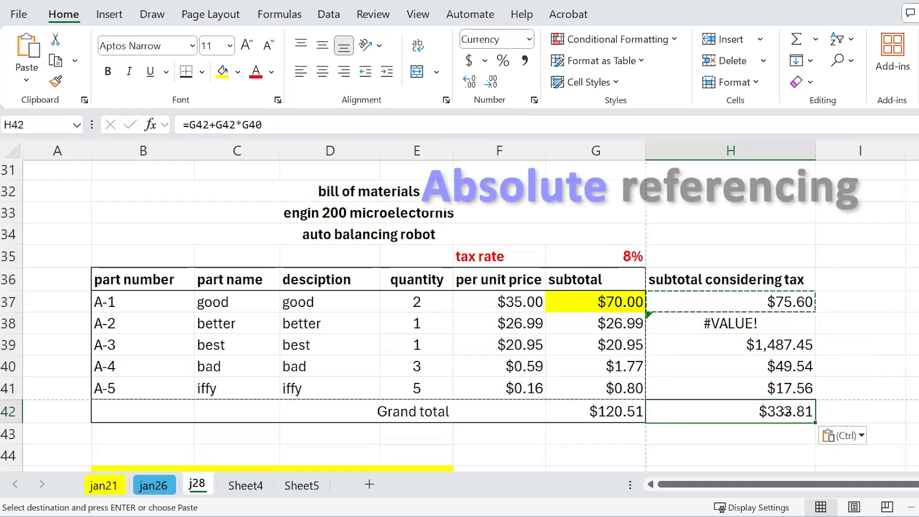
key(ctrl+z)
click(876, 408)
- Inspect the formulas in H37–H41 to see why they give #VALUE! and $1,487.45
click(781, 309)
click(780, 324)
click(780, 344)
click(785, 368)
click(786, 388)
click(780, 324)
double_click(782, 348)
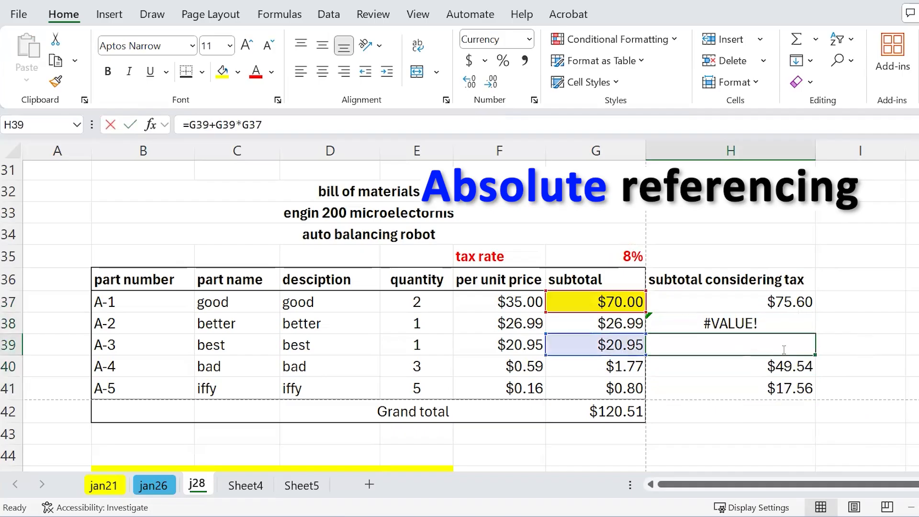
click(772, 322)
double_click(773, 322)
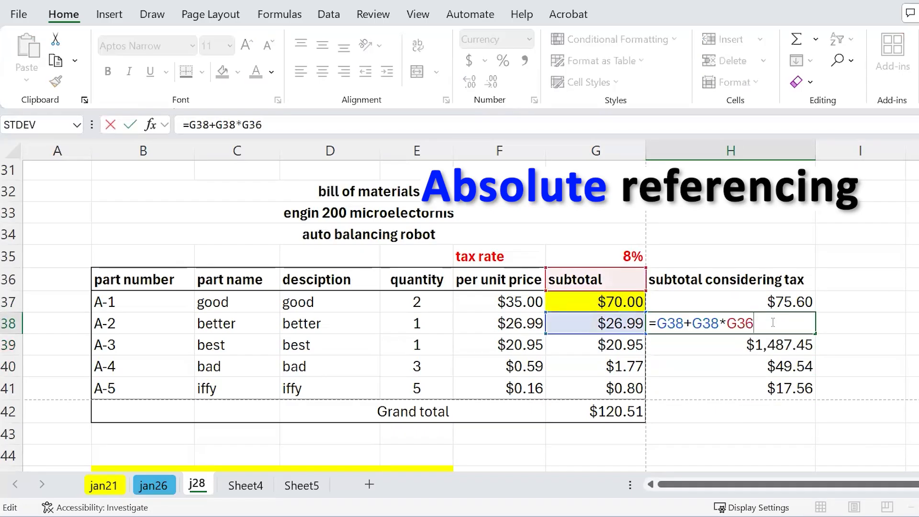
key(Escape)
click(776, 361)
double_click(776, 362)
click(786, 301)
double_click(785, 302)
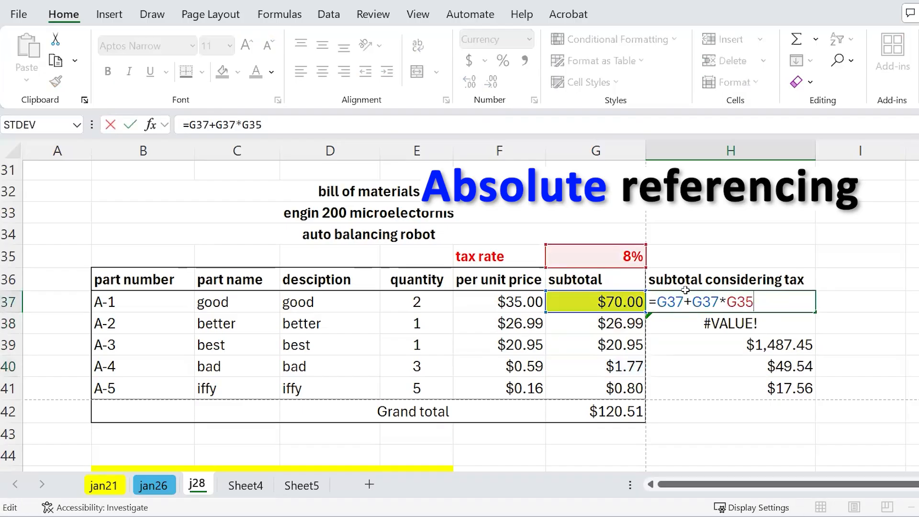
key(Escape)
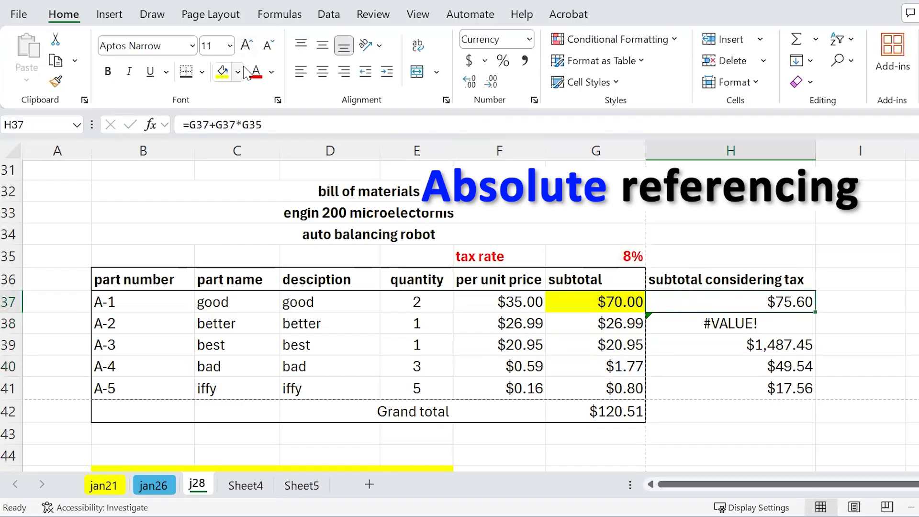
- Fill H37 ($75.60) with light green and reopen its formula
click(238, 71)
click(318, 287)
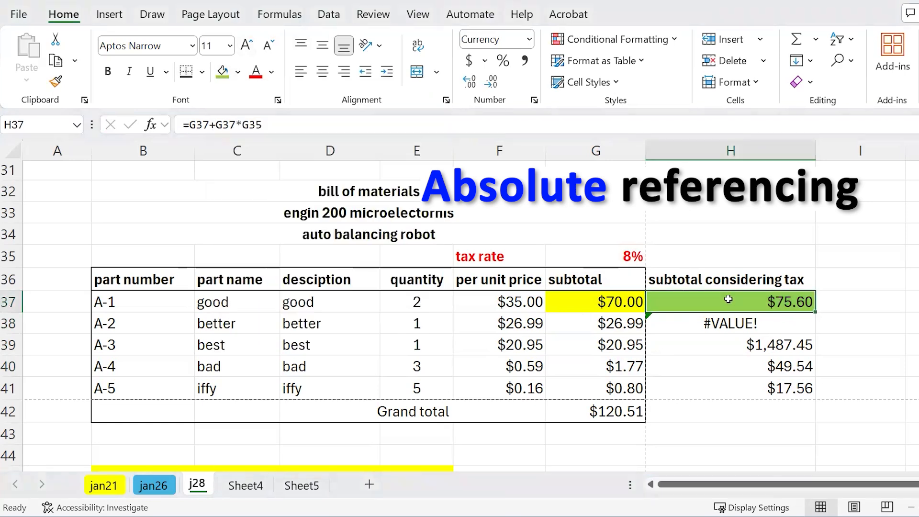
double_click(792, 300)
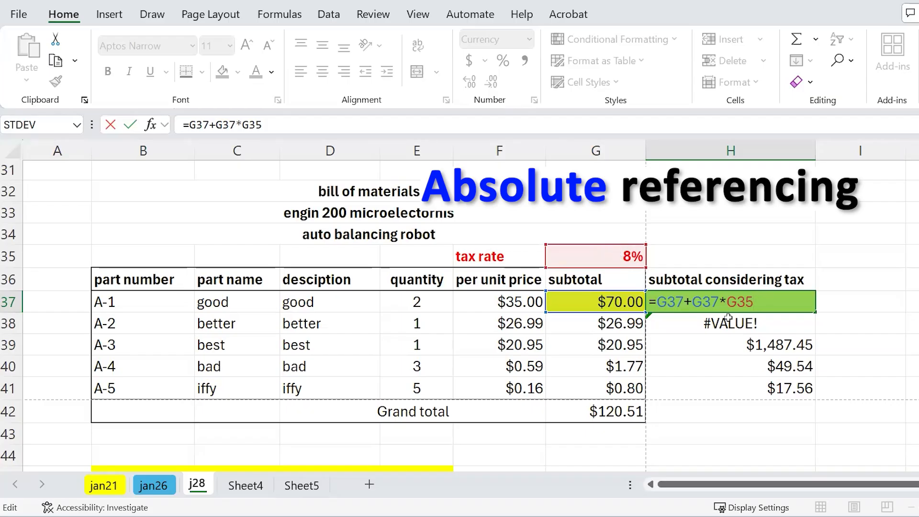
- Paste H37 into H38 to inspect shifted references, then change H37's tax reference to G$35
key(ctrl+Return)
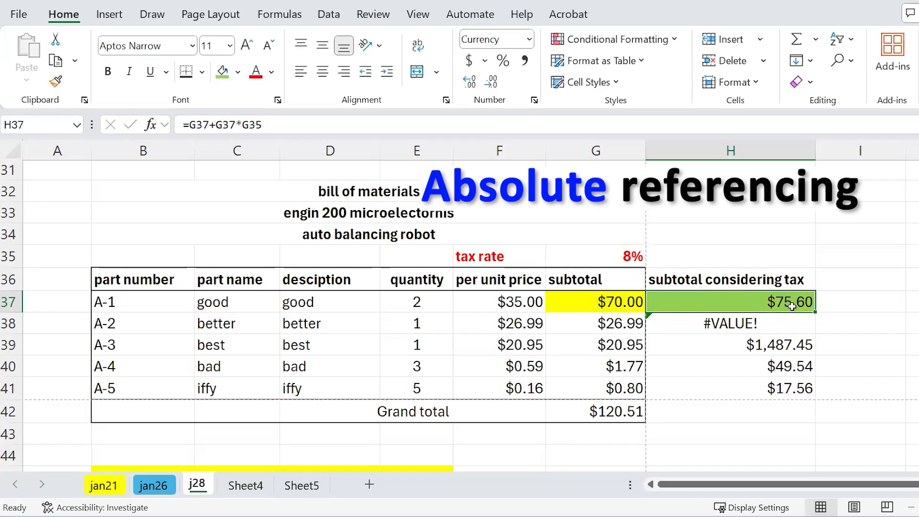
key(ctrl+c)
click(787, 322)
key(ctrl+v)
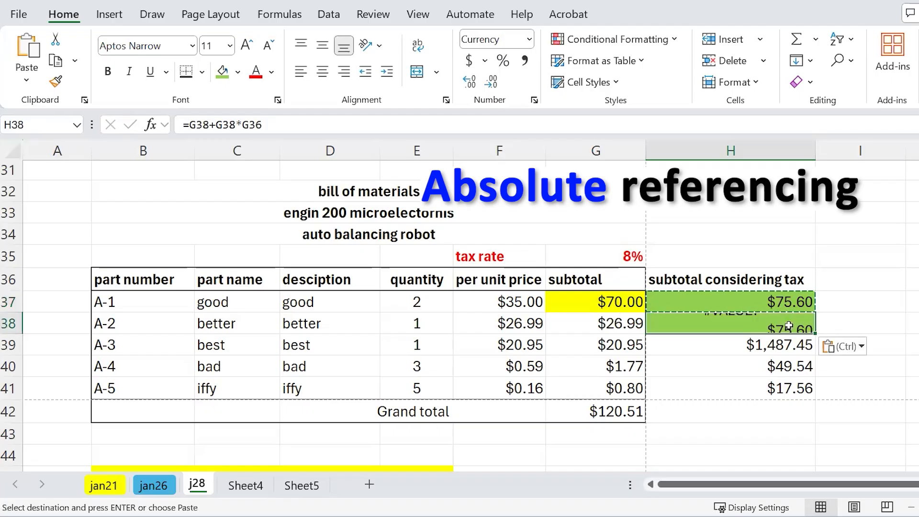
double_click(792, 324)
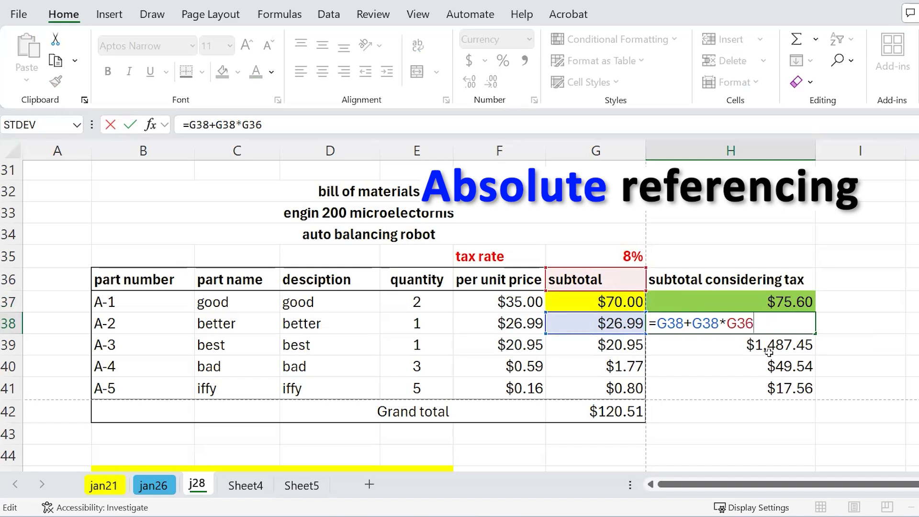
key(ctrl+Return)
double_click(779, 367)
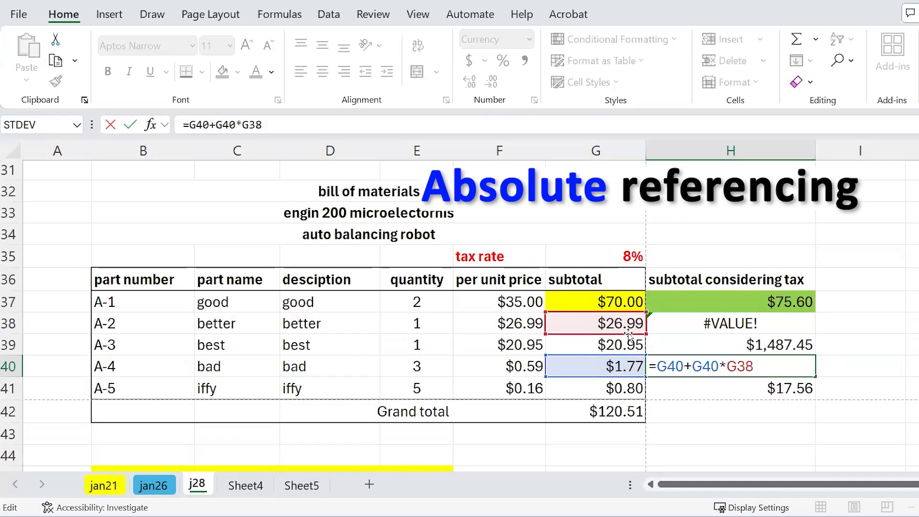
key(Escape)
double_click(688, 303)
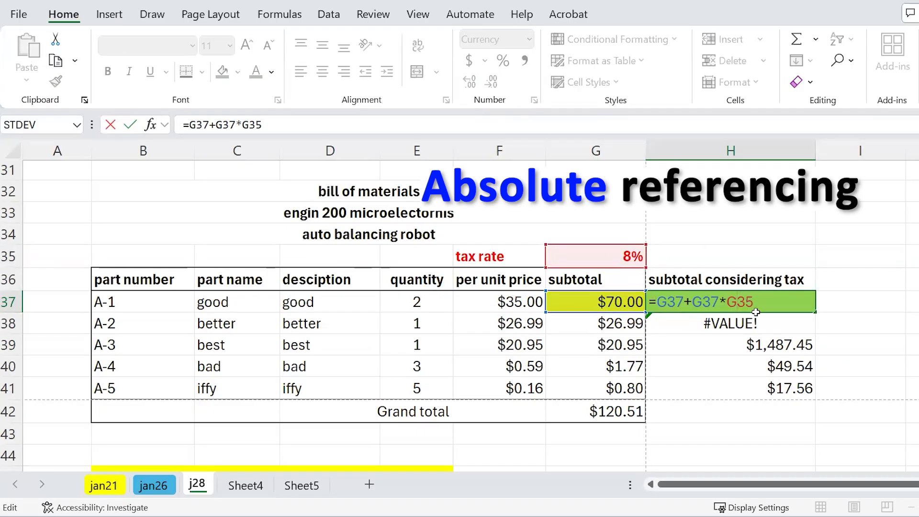
text($)
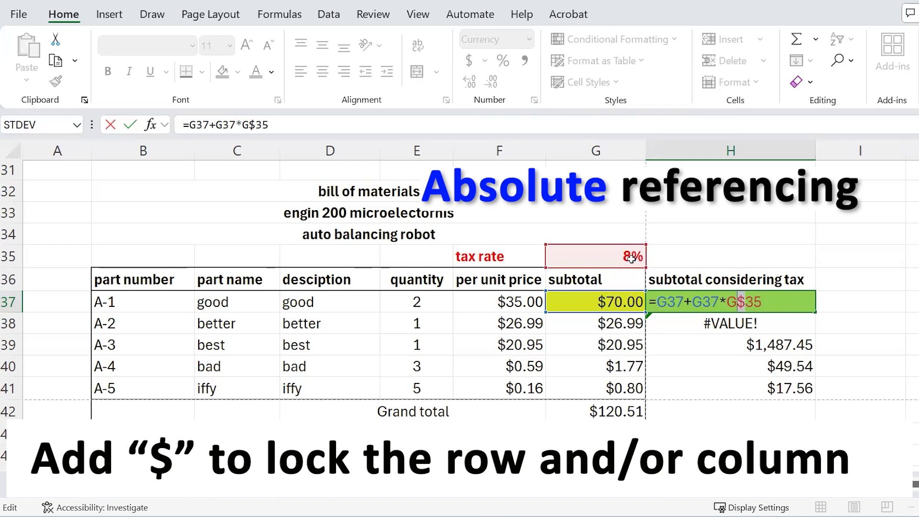
- Copy the row-locked H37 formula into H38:H41 for correct taxed subtotals
key(Return)
click(725, 306)
key(ctrl+c)
drag(727, 322, 677, 386)
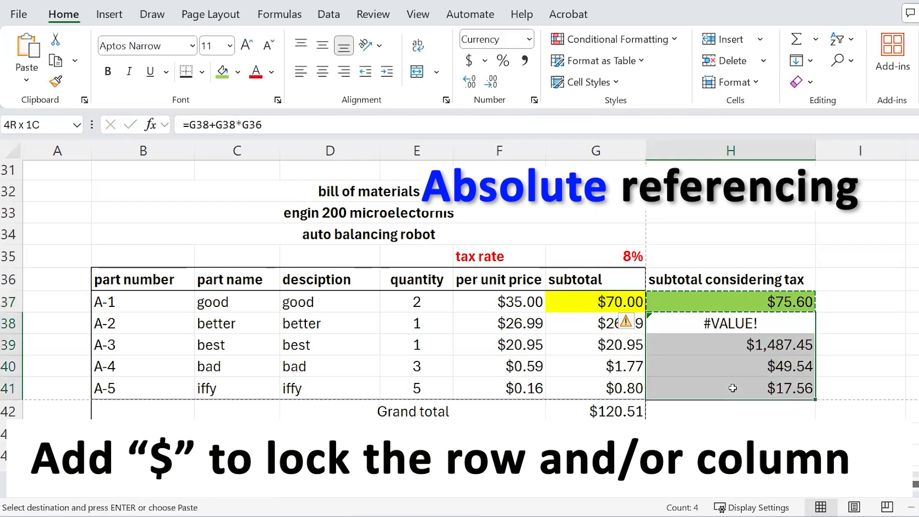
key(ctrl+v)
- Remove the green fill from H38:H41 with No Fill
click(764, 327)
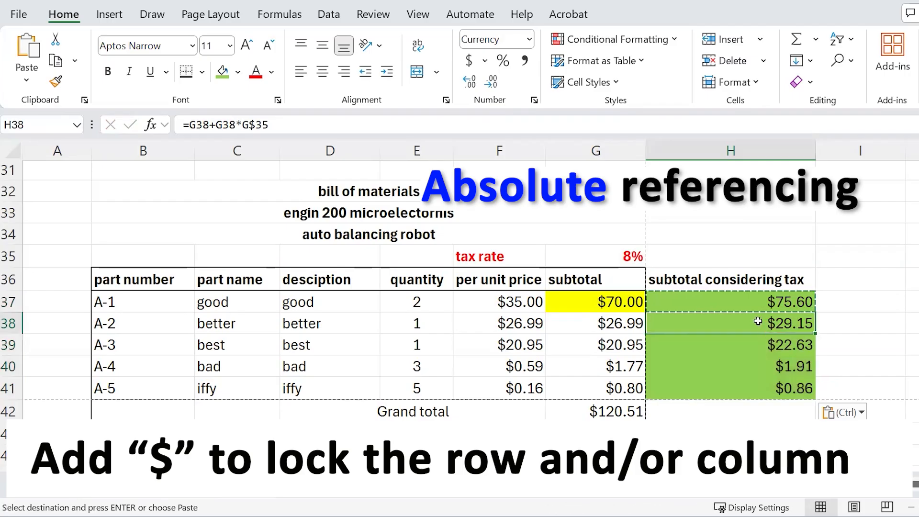
key(shift+Down)
key(shift+Down)
key(shift+Down)
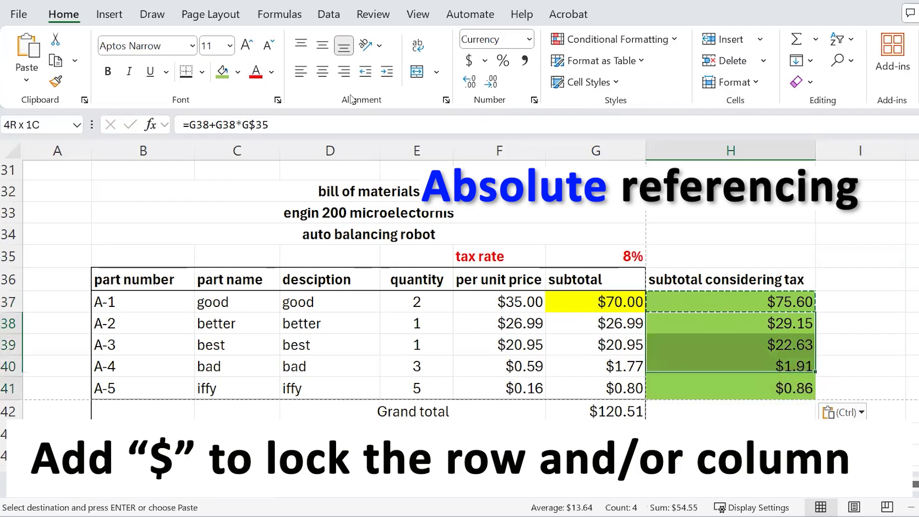
click(238, 72)
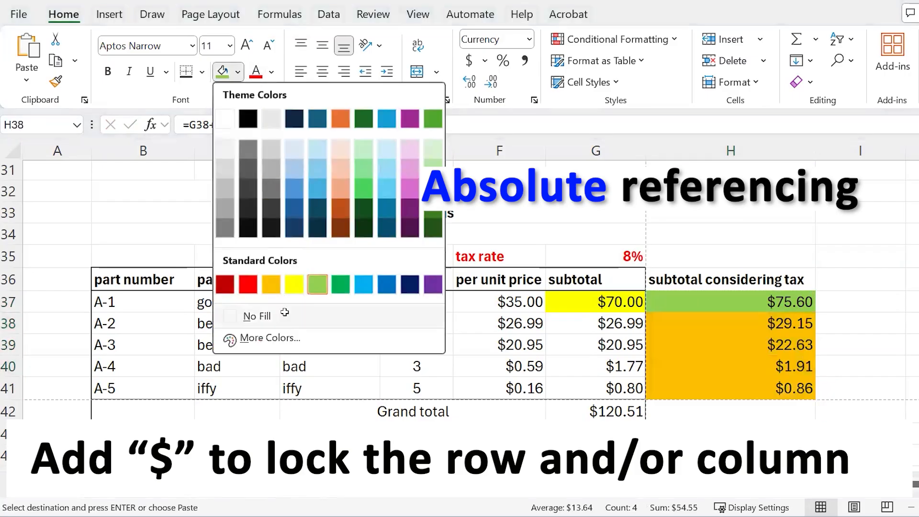
click(254, 313)
click(769, 327)
- Check H39's locked G$35 reference and paste H38's formula into H41
double_click(780, 344)
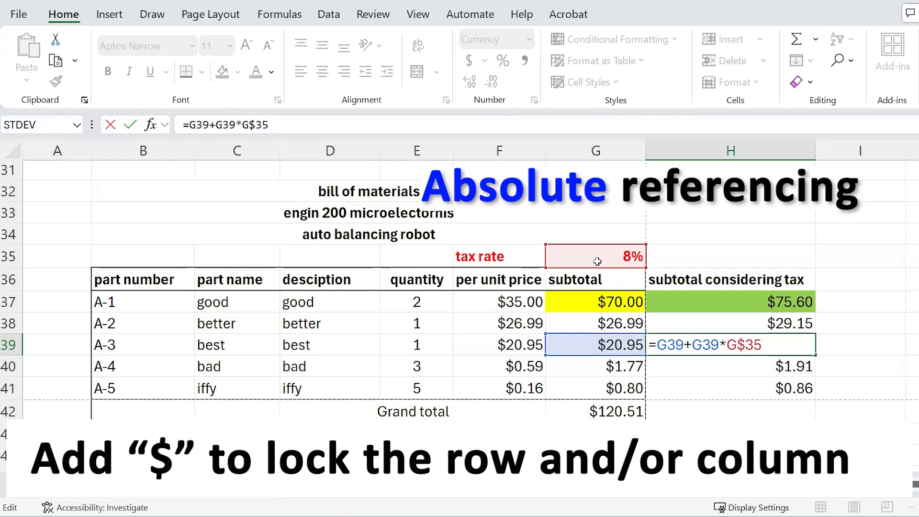
key(ctrl+Return)
click(792, 323)
key(ctrl+c)
click(789, 351)
click(785, 386)
key(ctrl+v)
- Paste H38's formula into K40, where it becomes =J40+J40*J$35 showing $0.00
click(797, 327)
key(ctrl+c)
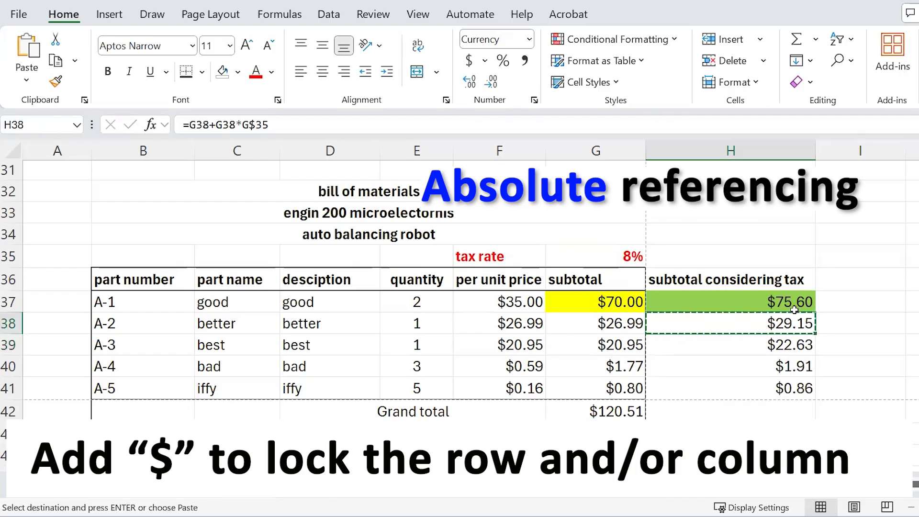
click(791, 302)
click(794, 335)
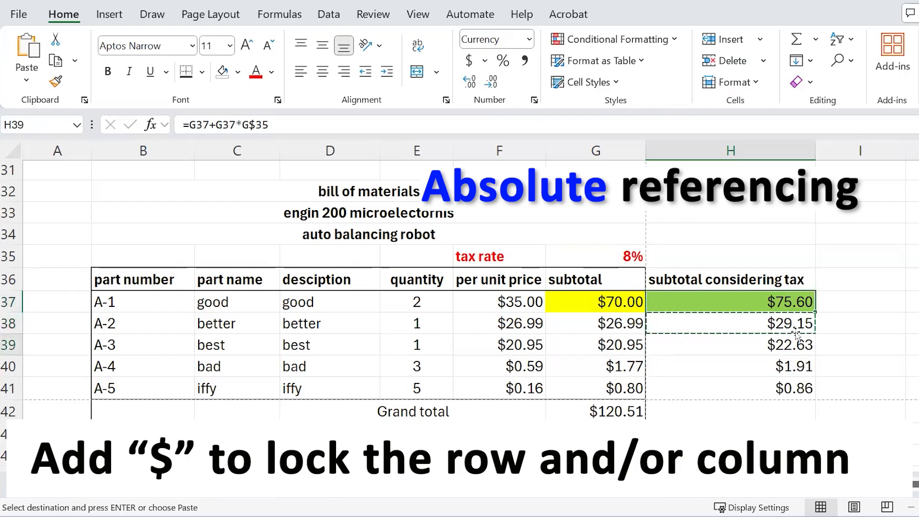
click(801, 320)
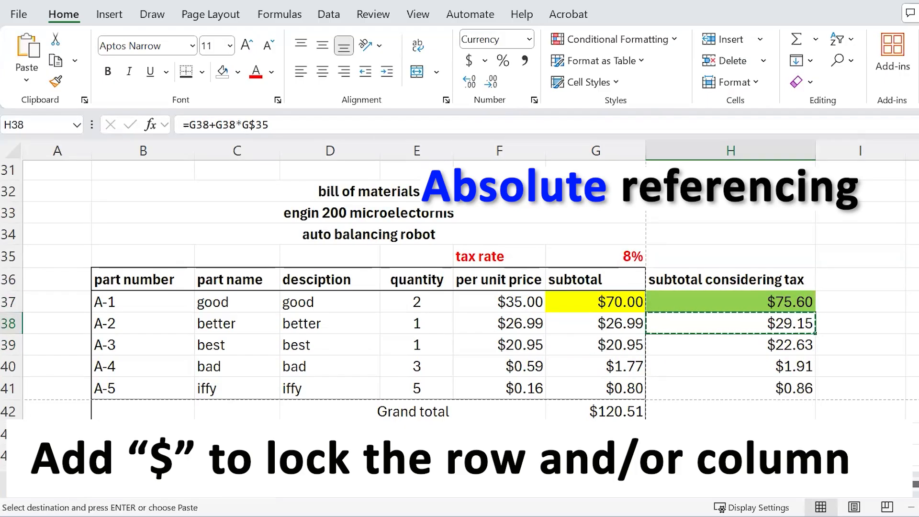
scroll(494, 365, right, 3)
click(494, 365)
key(ctrl+v)
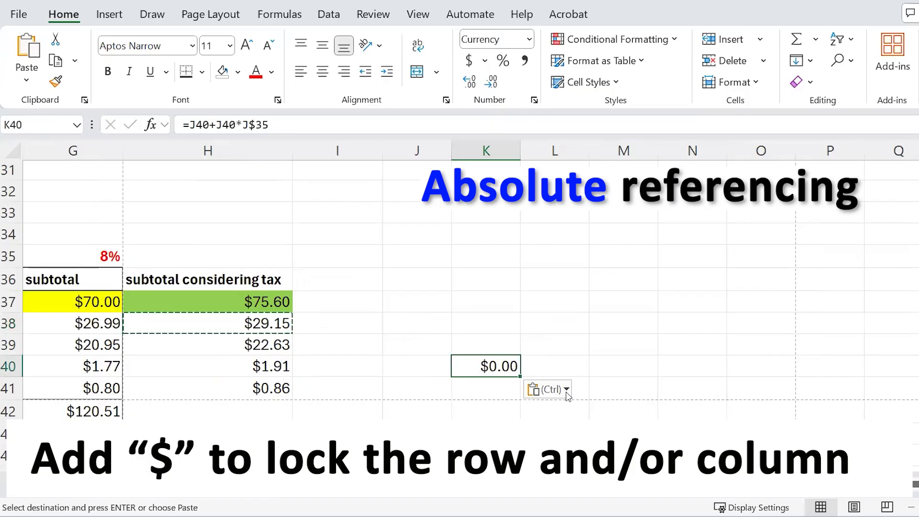
- Inspect K40's pasted formula, highlighting its shifted J40 and J$35 references
double_click(494, 365)
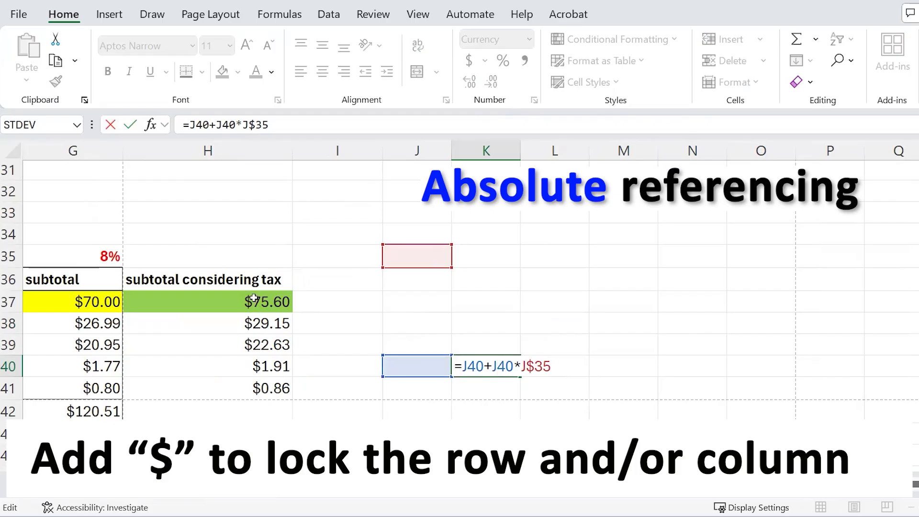
drag(463, 367, 516, 362)
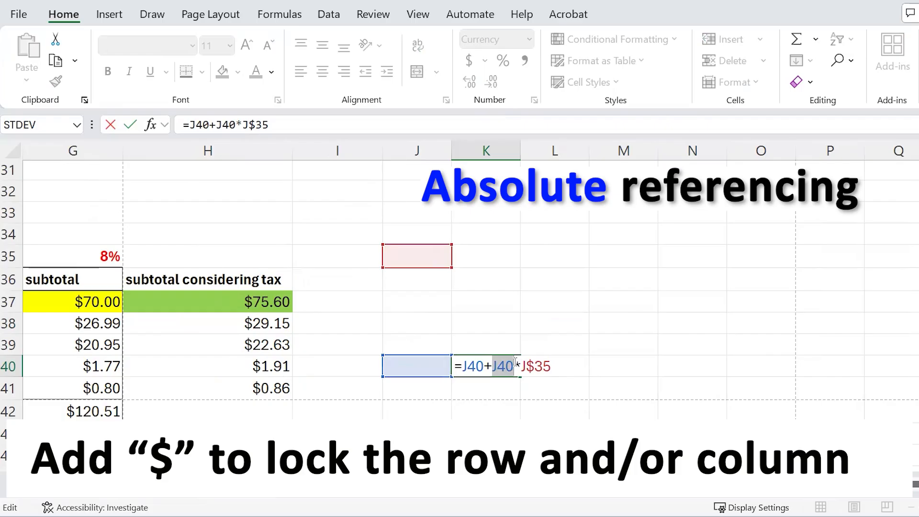
drag(521, 365, 556, 364)
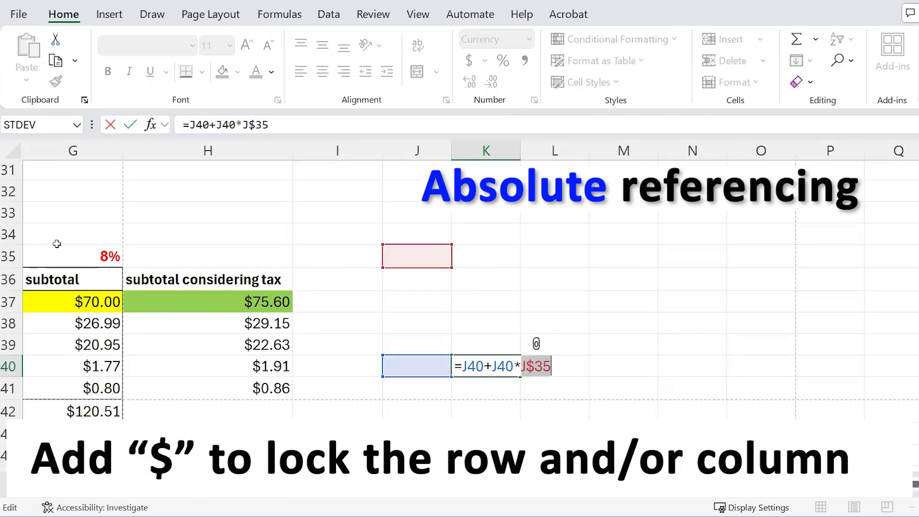
click(521, 362)
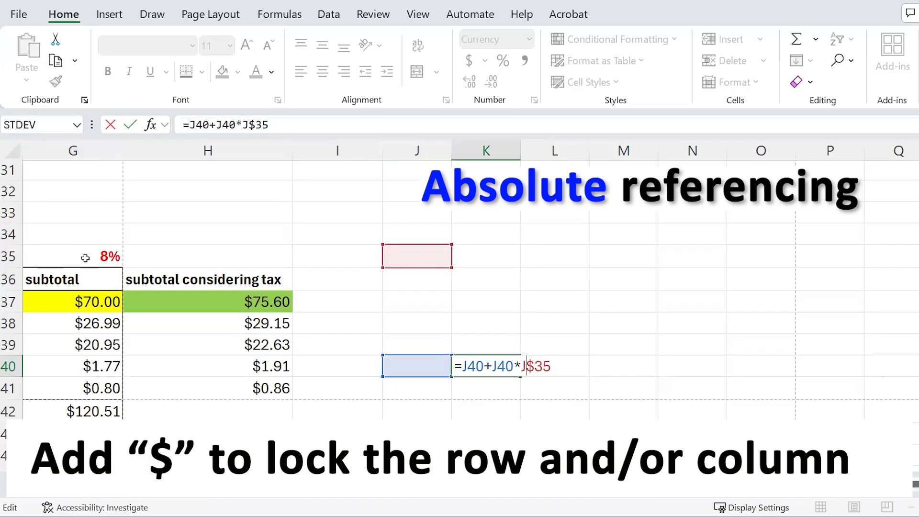
- Clear the test formula from K40 and open H38's formula =G38+G38*G$35
key(Escape)
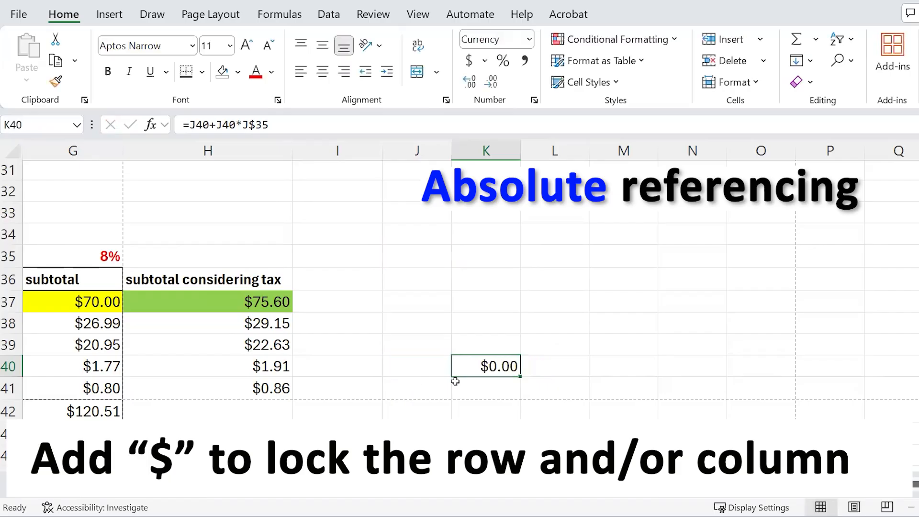
key(Delete)
double_click(248, 321)
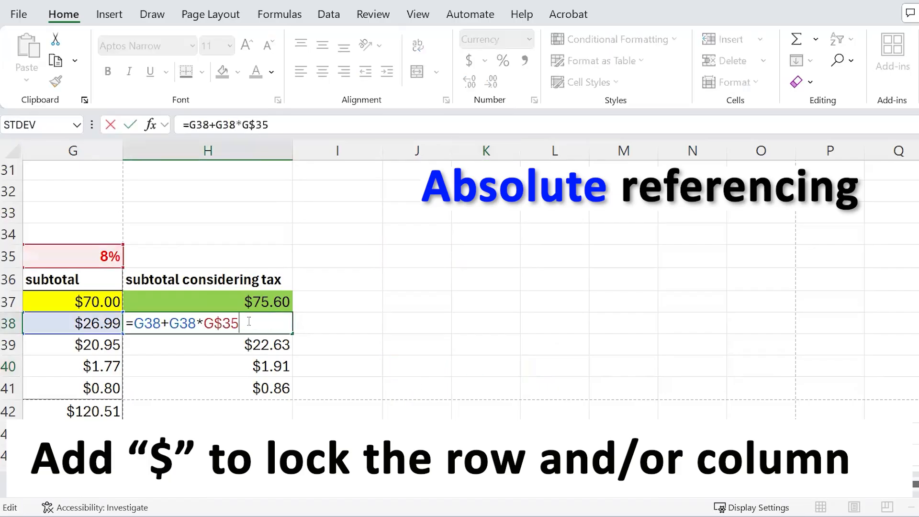
- Change H37's tax reference to the fully locked $G$35
key(Escape)
click(209, 297)
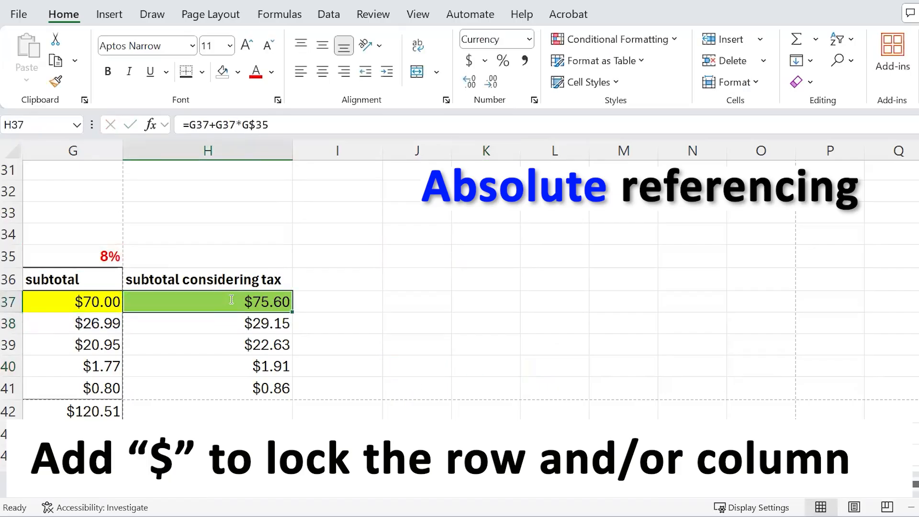
double_click(208, 297)
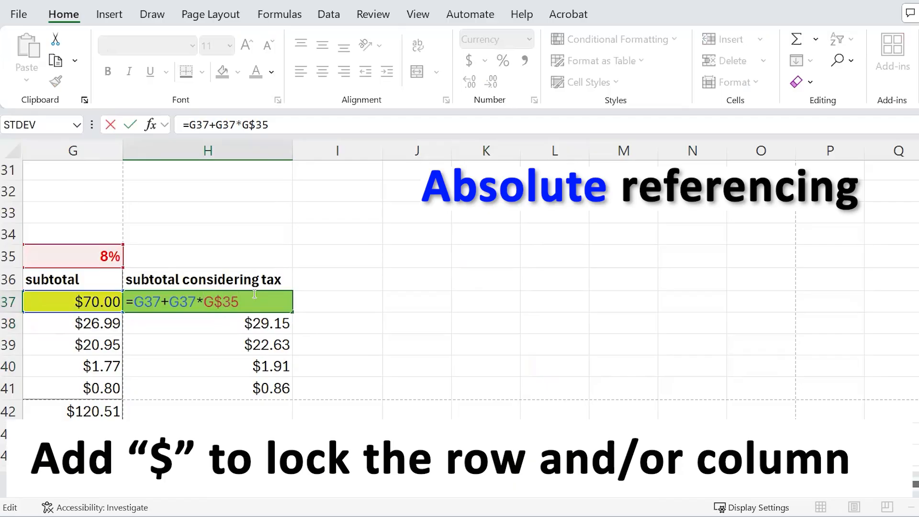
text($)
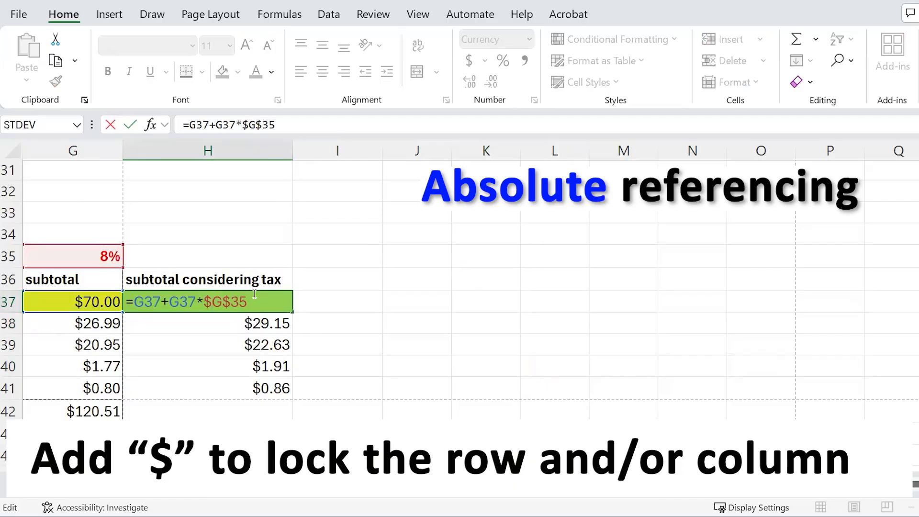
key(ctrl+Return)
- Paste a test copy of H37's formula into L38 and confirm it still references $G$35
key(ctrl+c)
click(554, 323)
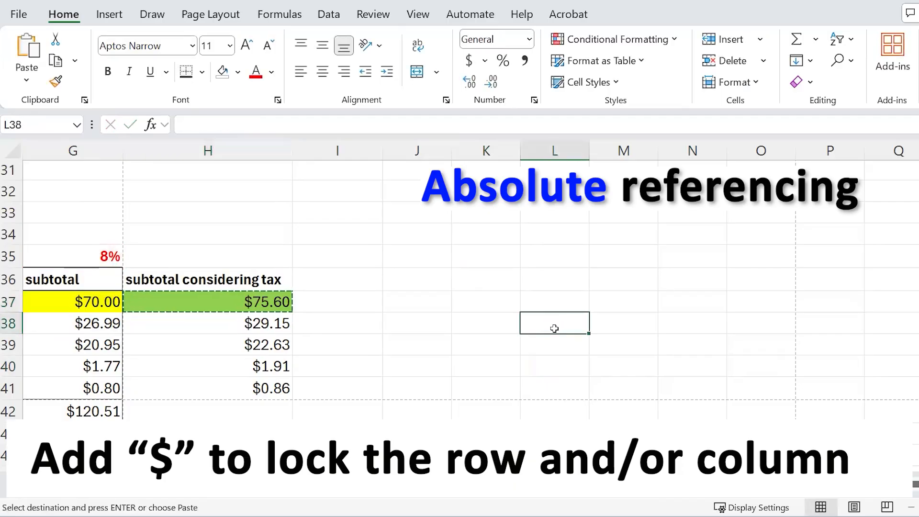
key(ctrl+v)
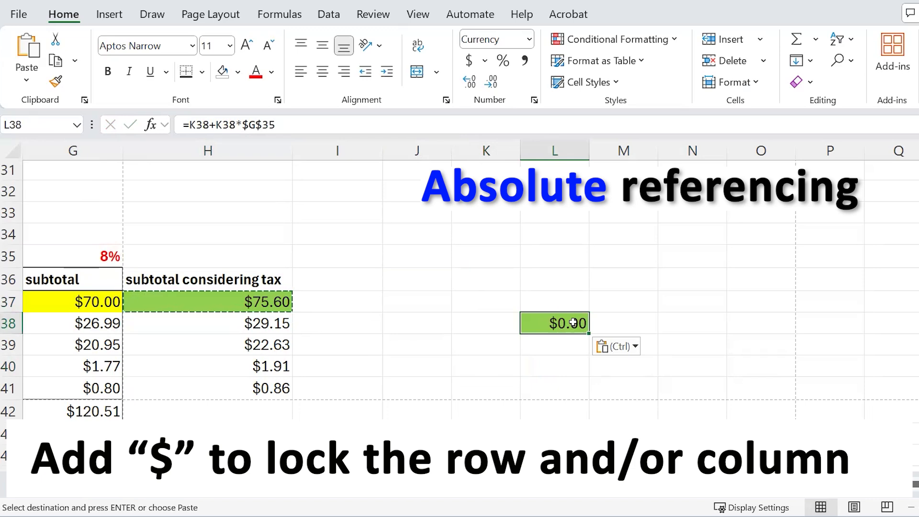
double_click(573, 323)
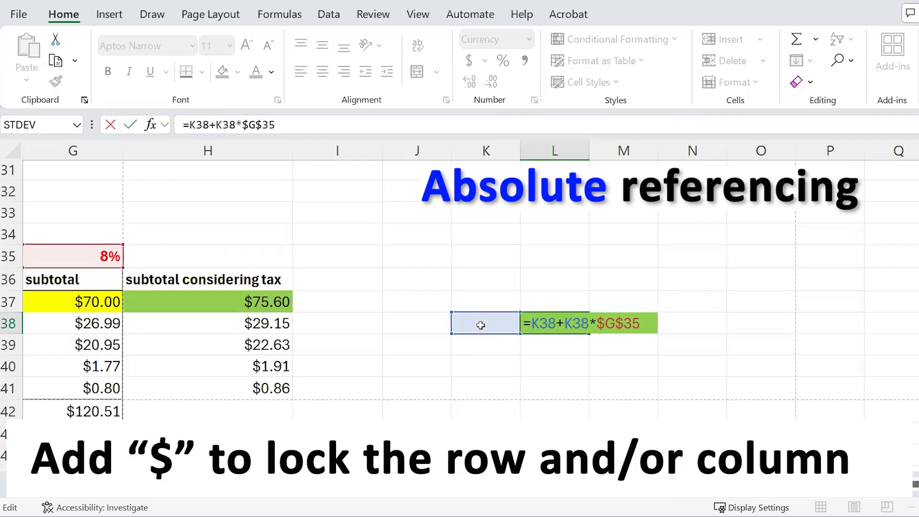
drag(598, 323, 639, 323)
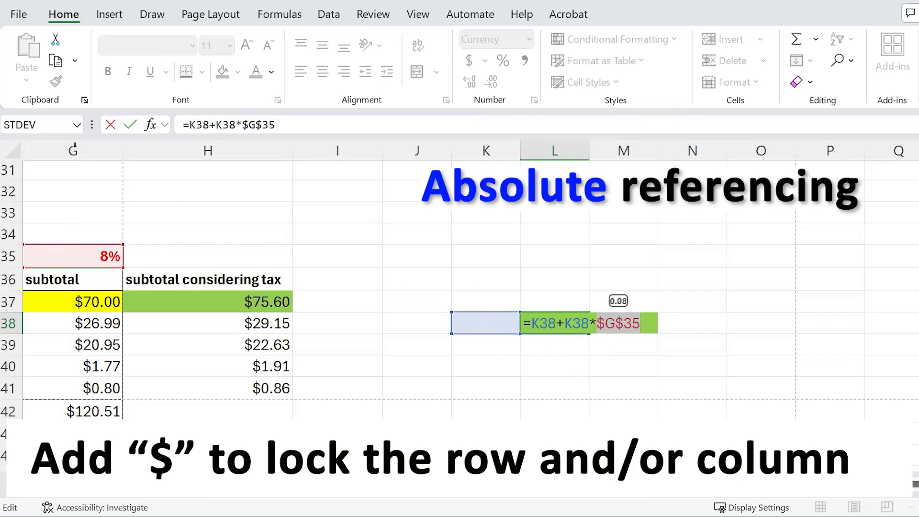
click(611, 322)
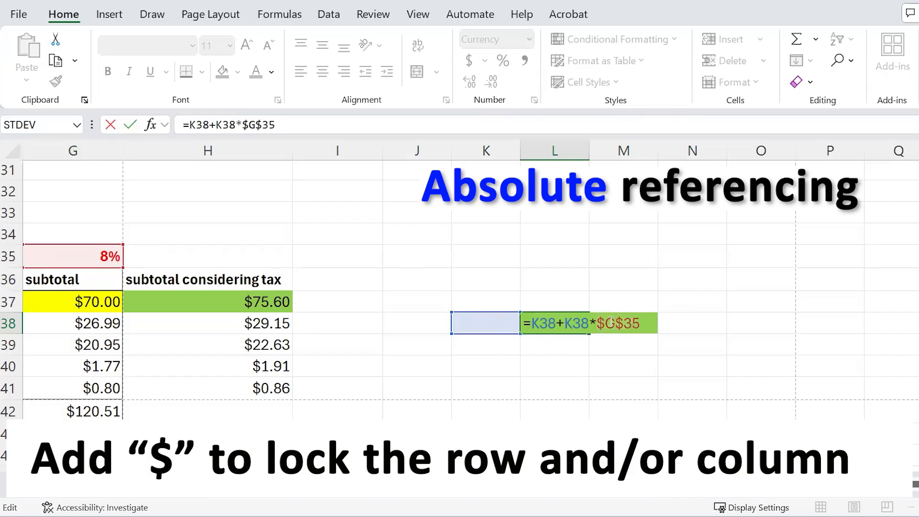
drag(598, 322, 622, 323)
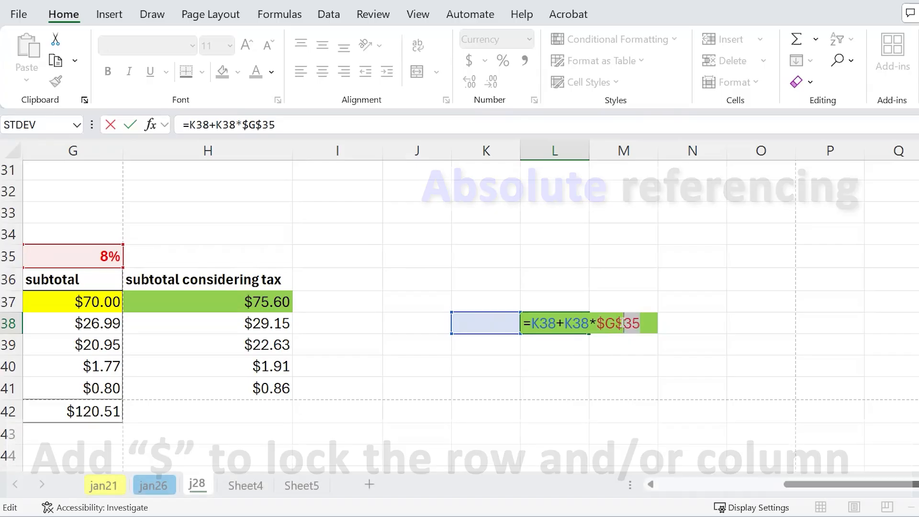
drag(623, 323, 613, 322)
- Undo the test paste so L38 no longer holds a copied formula
key(Escape)
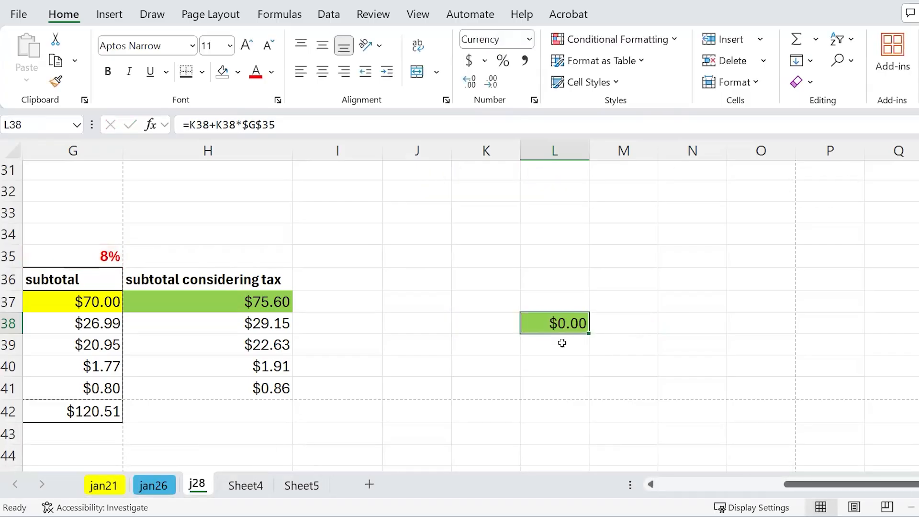
key(ctrl+z)
click(234, 318)
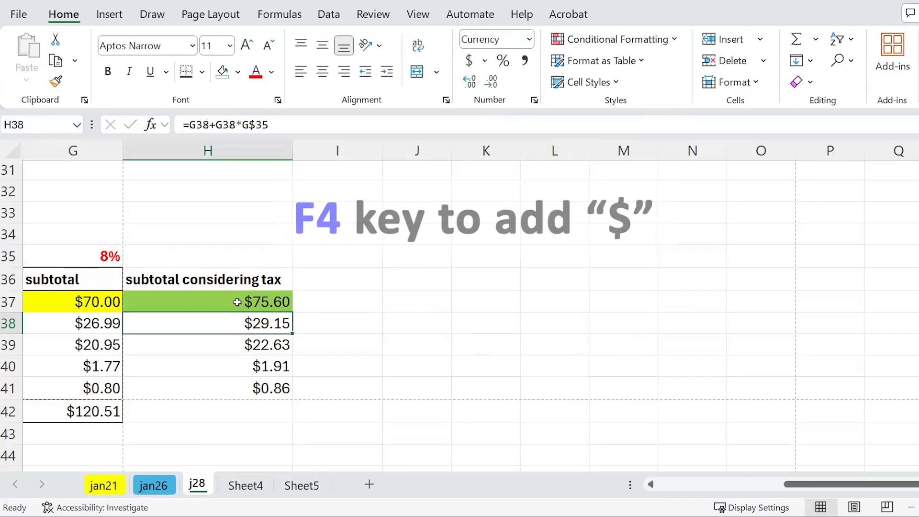
- Try different lockings of H37's G35 reference using F4 and typed dollar signs
double_click(207, 301)
click(206, 301)
key(F4)
key(F4)
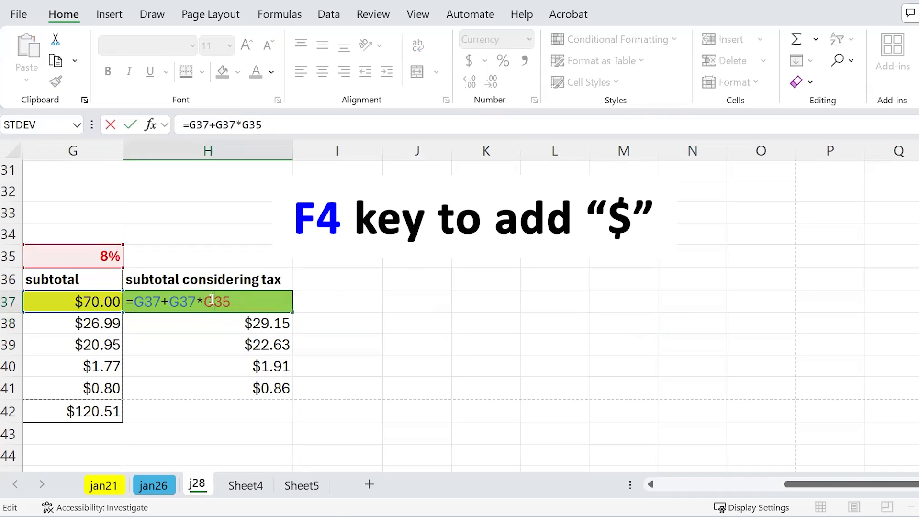
mouse_move(231, 301)
mouse_down()
mouse_move(204, 302)
mouse_move(234, 301)
mouse_up()
click(245, 300)
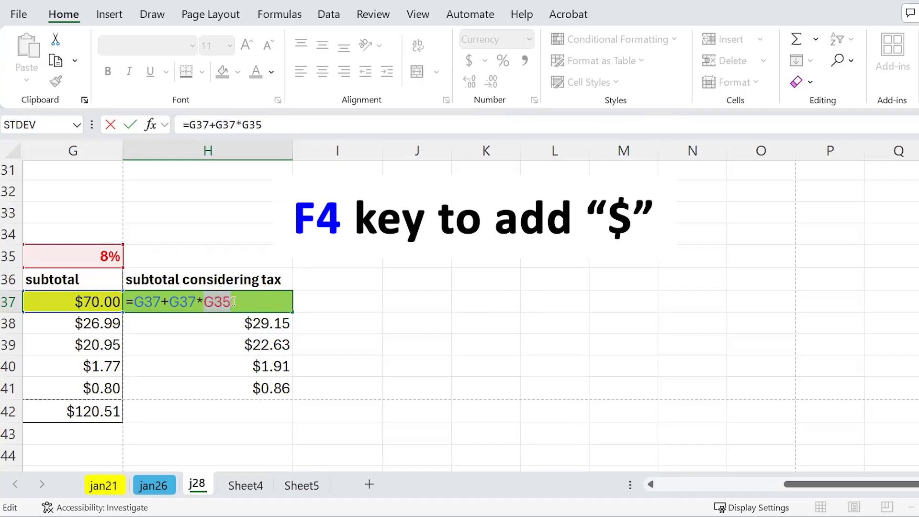
key(F4)
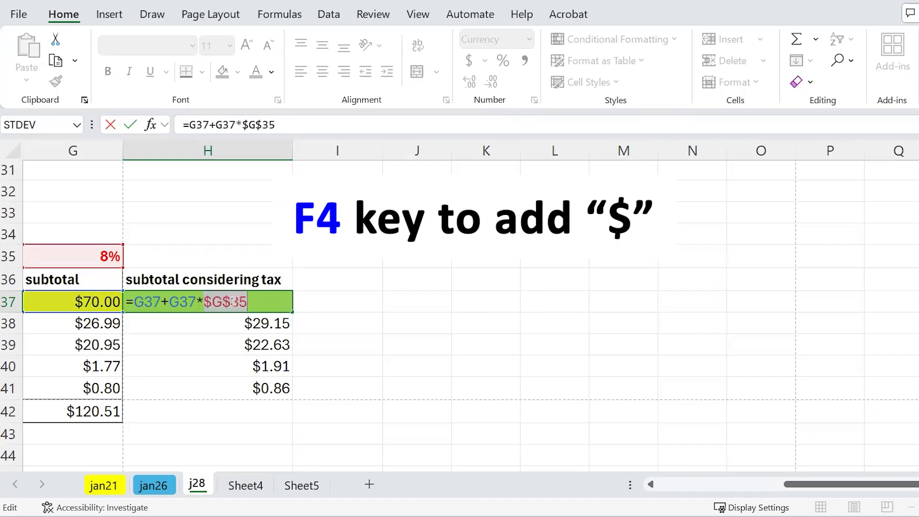
key(F4)
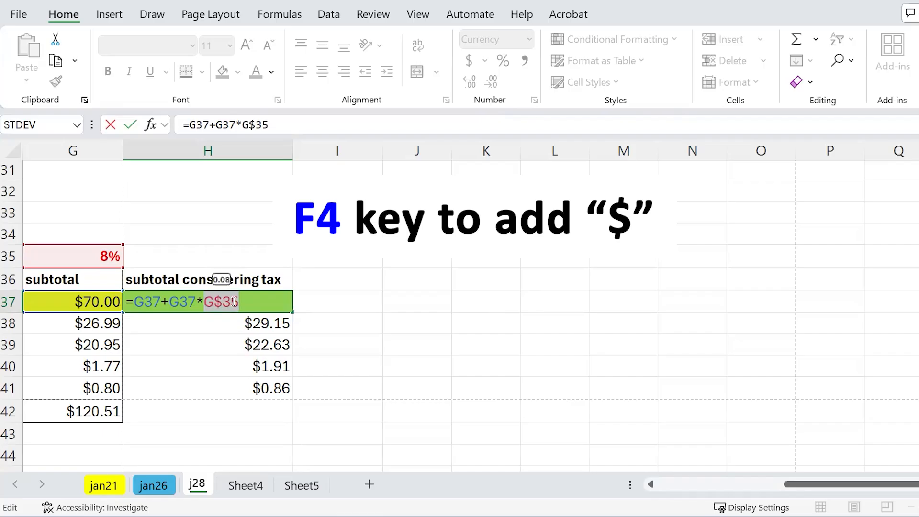
key(F4)
key(F4)
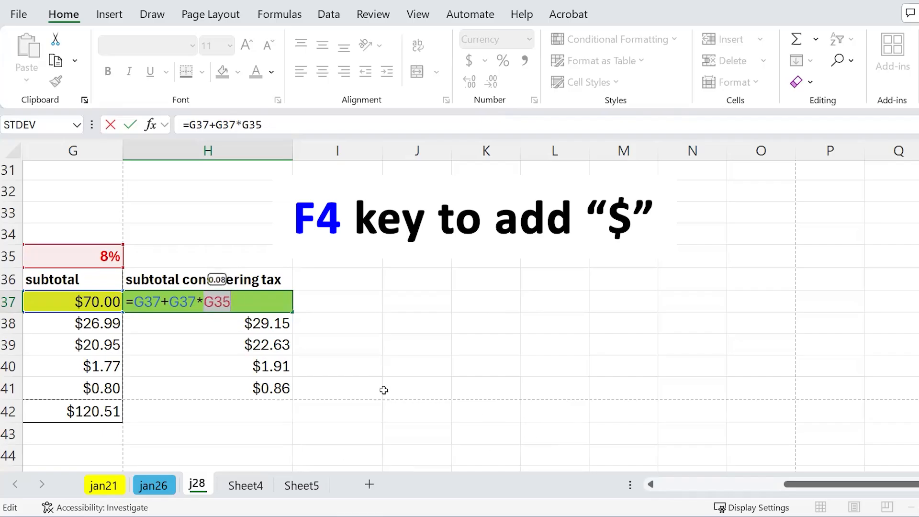
click(269, 302)
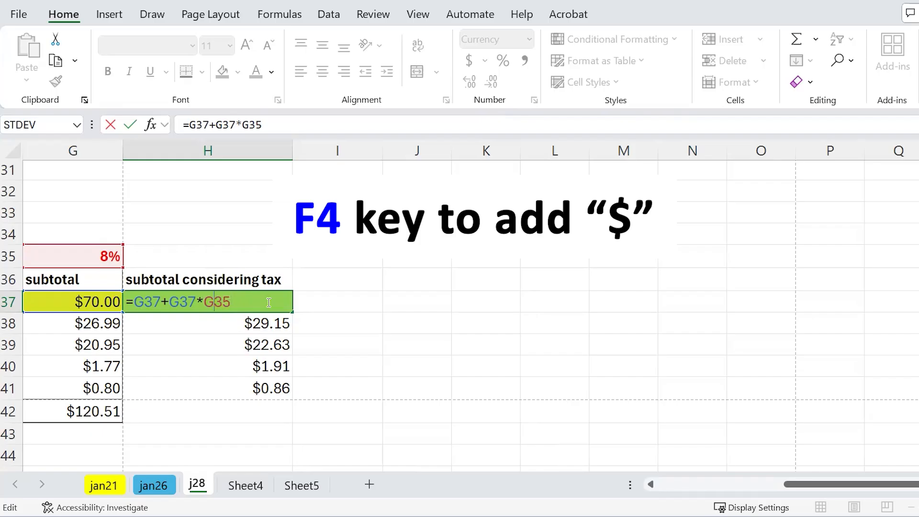
text($G$)
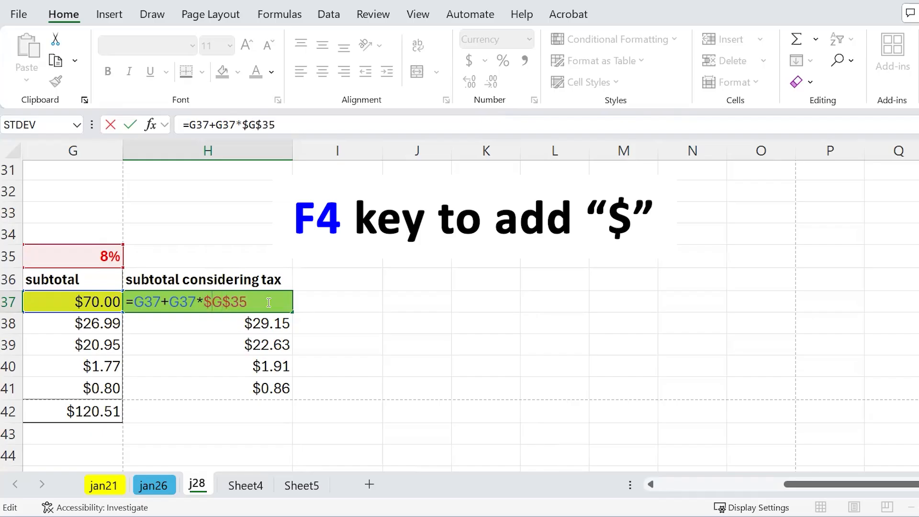
key(BackSpace)
text($)
key(BackSpace)
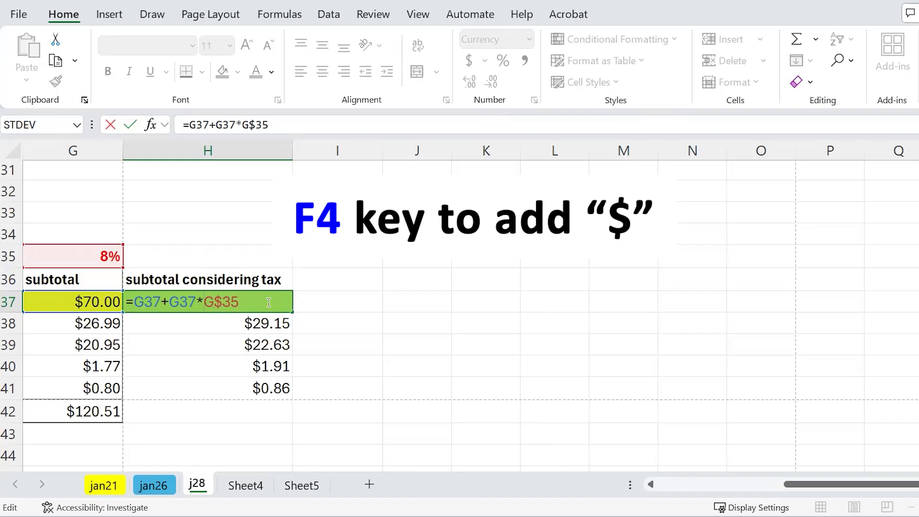
key(Delete)
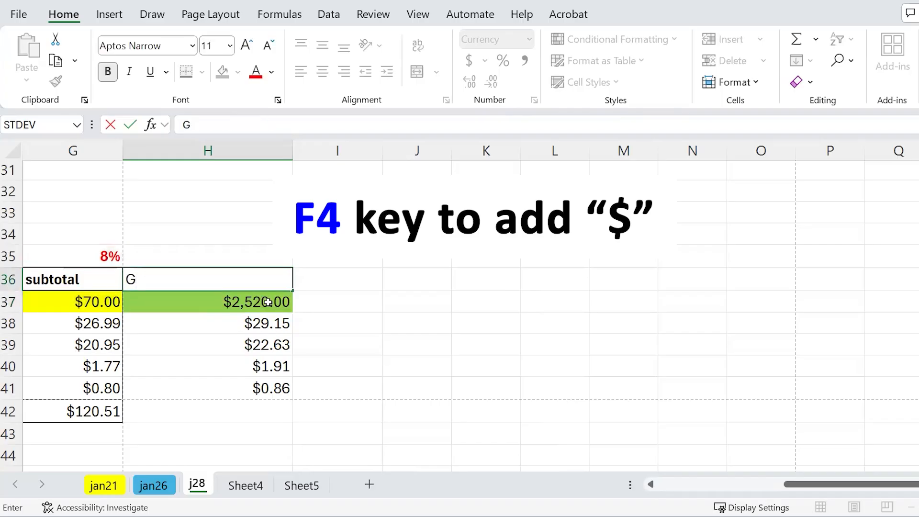
key(Escape)
- Set H37's tax reference back to $G$35 with F4 so it still returns $75.60
click(267, 302)
double_click(267, 301)
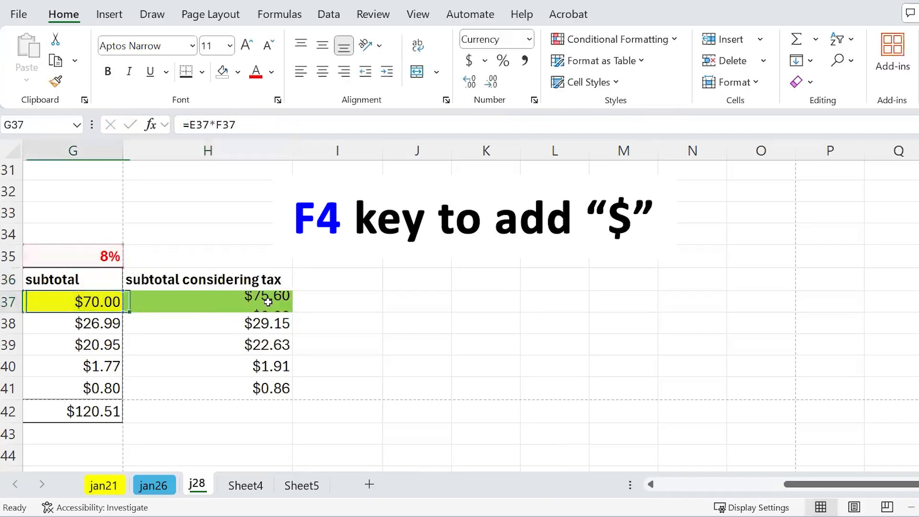
click(267, 302)
double_click(269, 302)
key(Delete)
key(Delete)
key(shift+Right)
key(shift+Right)
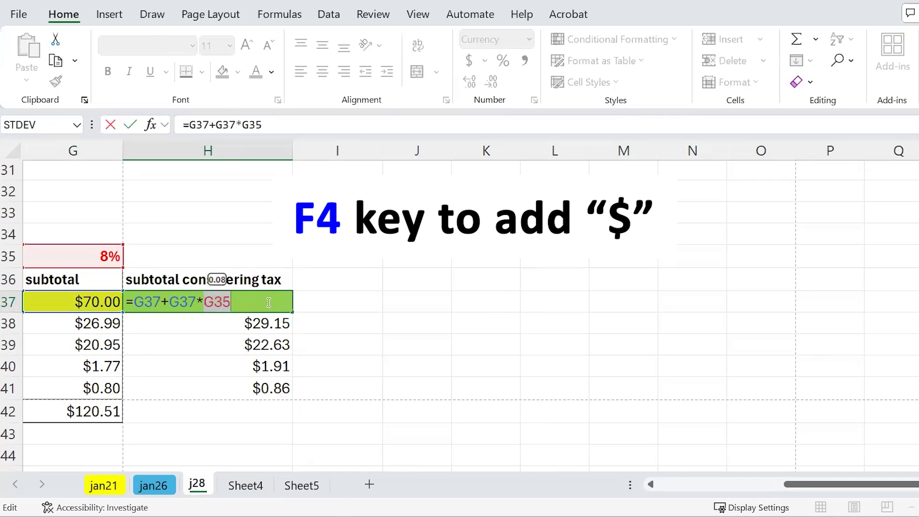
key(F4)
key(F4)
key(F4)
key(F4)
key(F4)
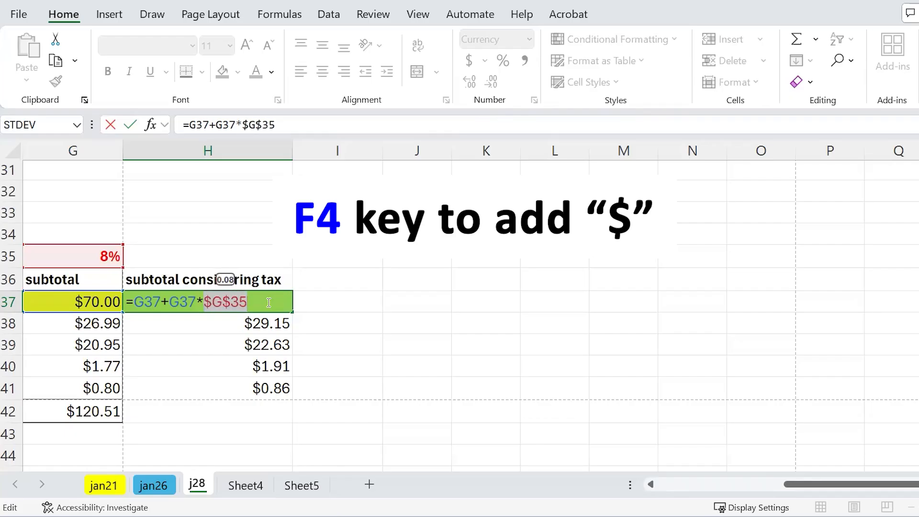
key(F4)
key(F4)
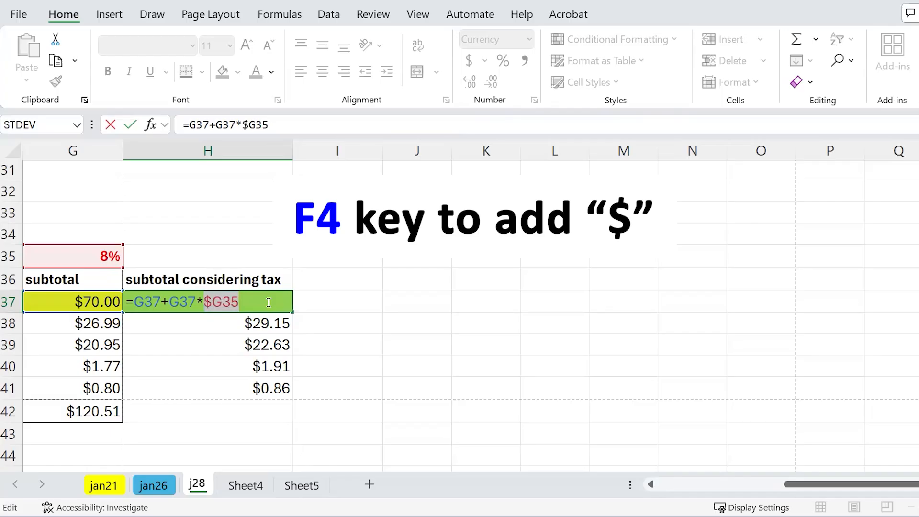
key(F4)
key(F4)
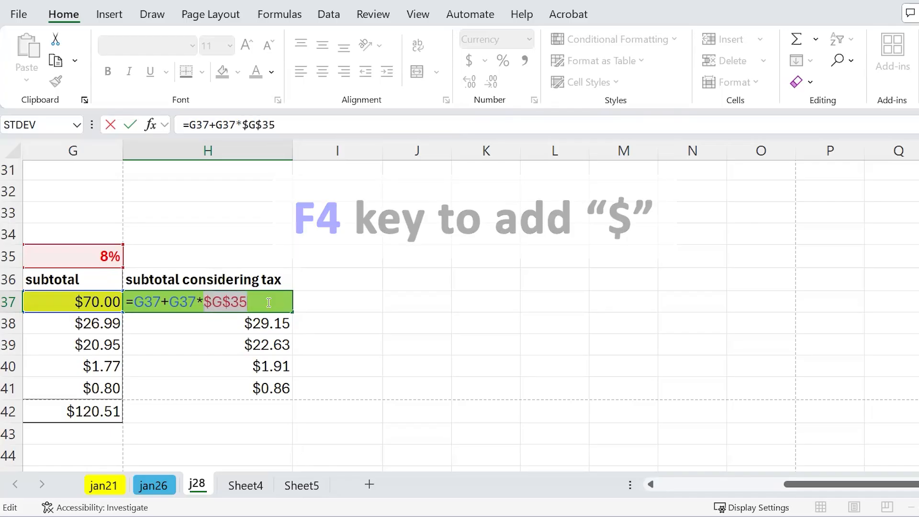
key(Return)
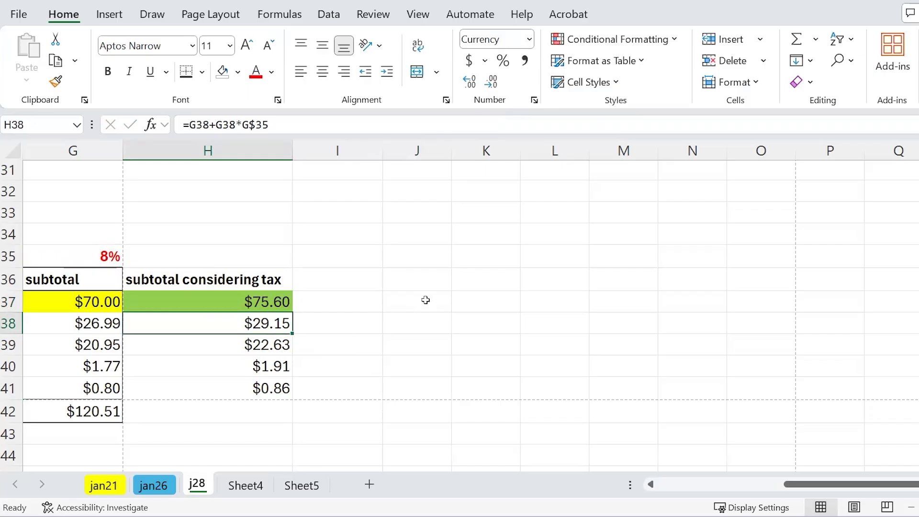
click(423, 269)
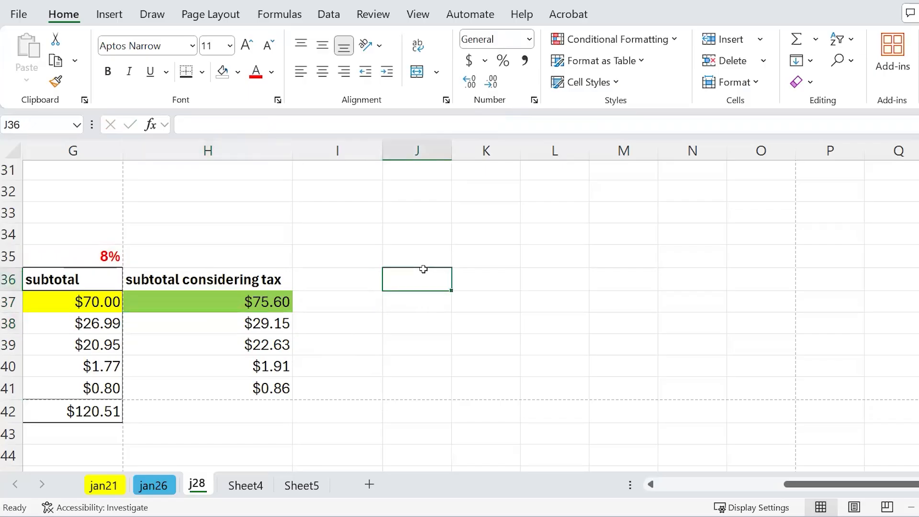
drag(838, 486, 716, 487)
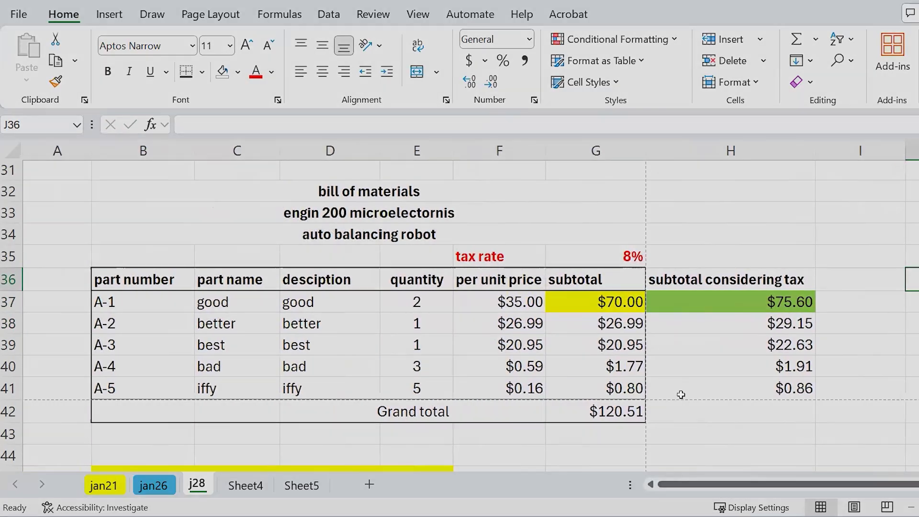